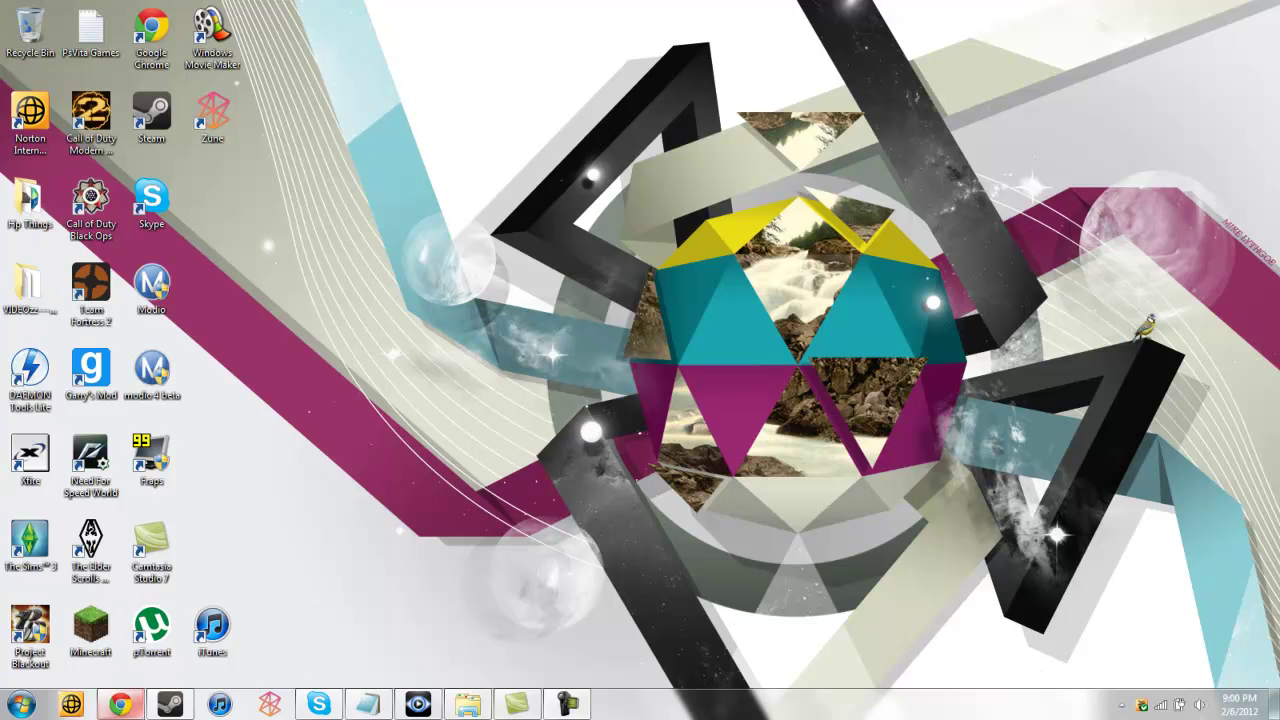
Preview the Microsoft Xbox 360 Controller image from its folder, then close the preview and the folder.
{"action": "mouse_move", "coordinate": [130, 705]}
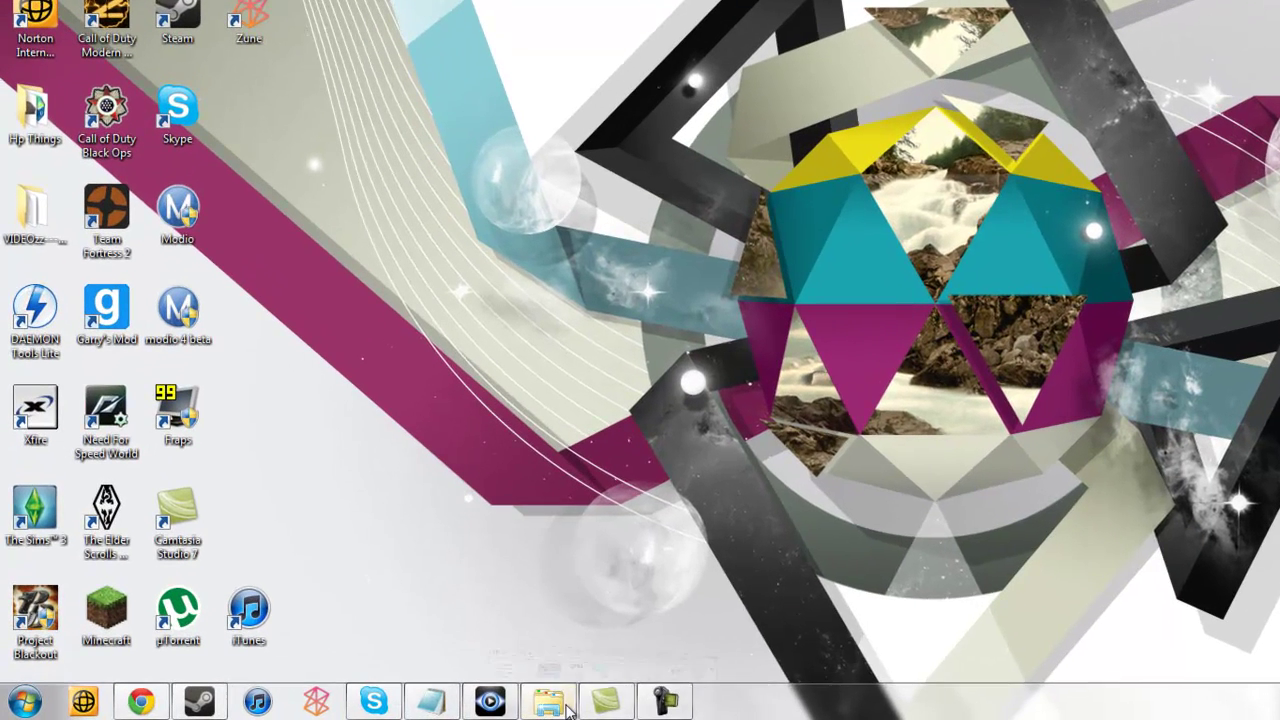
{"action": "left_click", "coordinate": [467, 704]}
{"action": "double_click", "coordinate": [484, 605]}
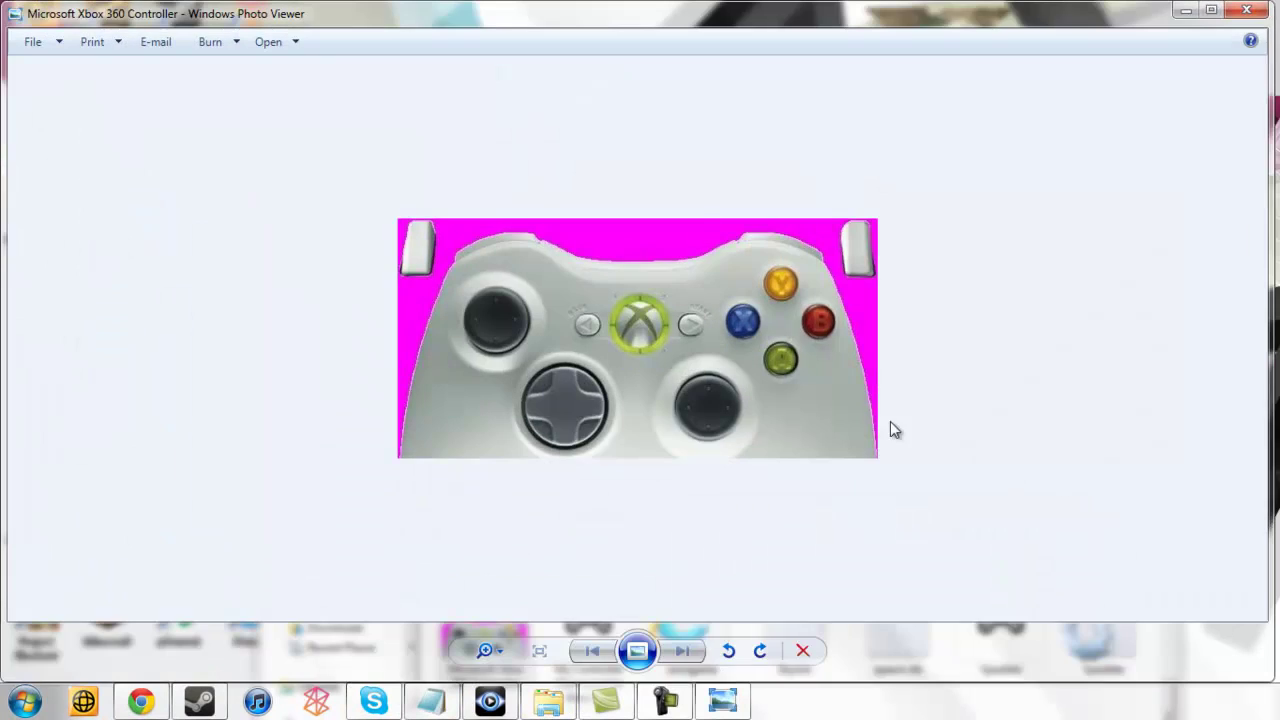
{"action": "left_click", "coordinate": [1247, 13]}
{"action": "left_click", "coordinate": [1095, 489]}
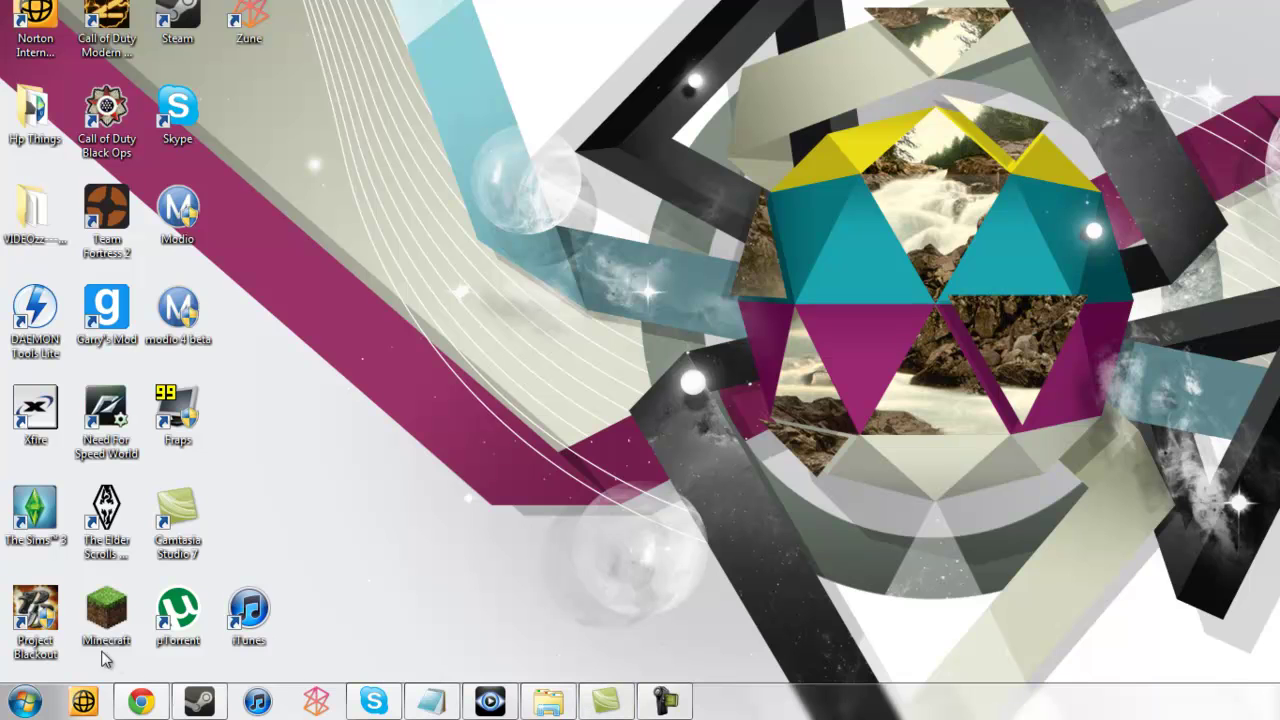
Launch Xpadder for the Xbox 360 gamepad through Start search and open the layout options on set 2.
{"action": "left_click", "coordinate": [25, 703]}
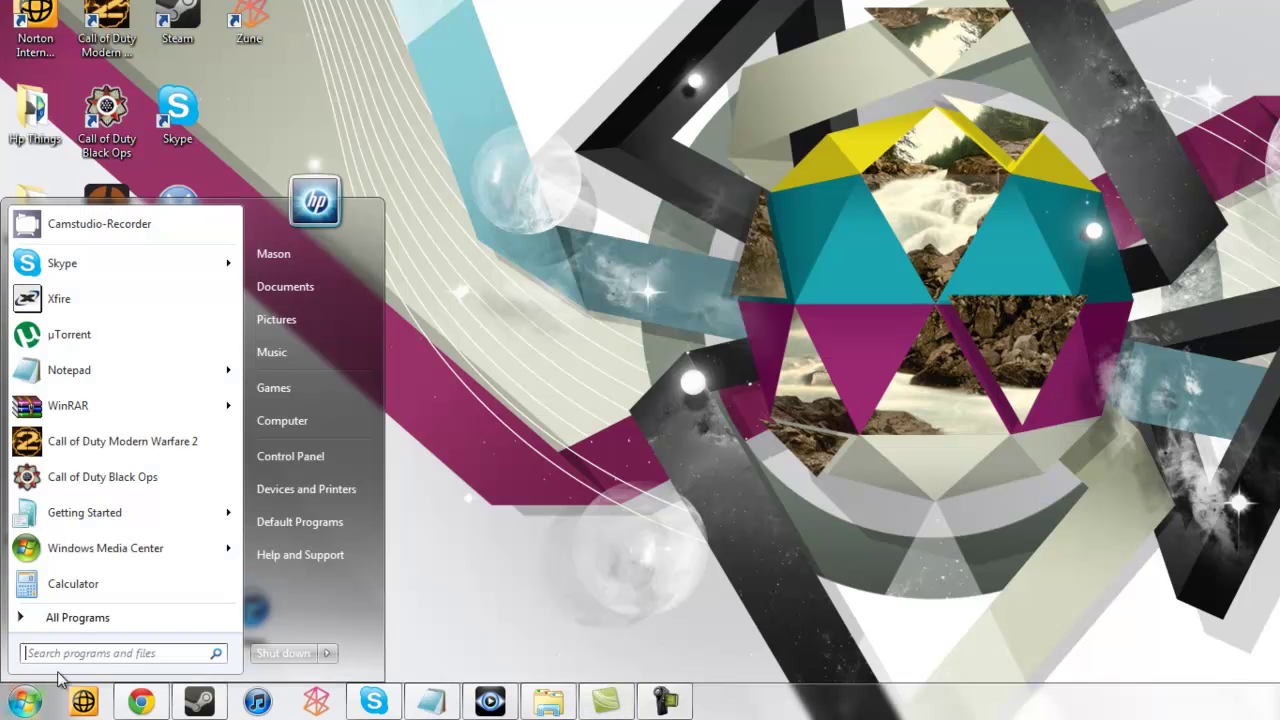
{"action": "type", "text": "x"}
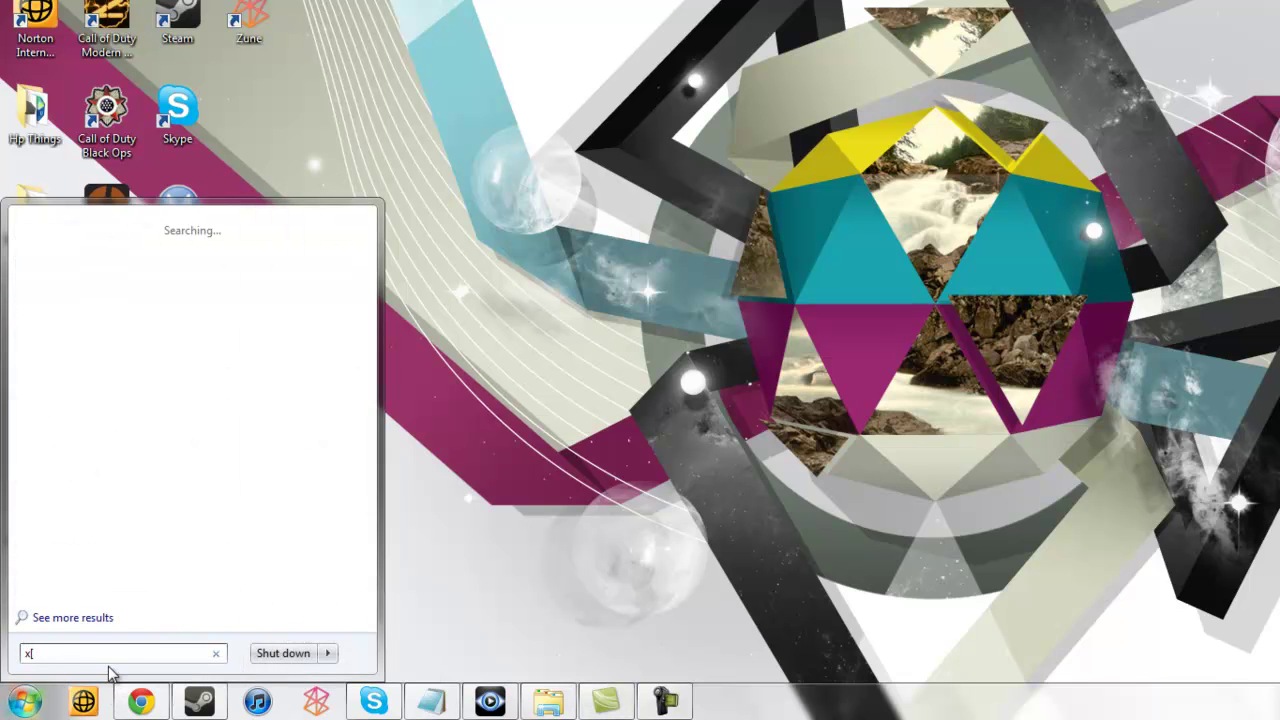
{"action": "type", "text": "p"}
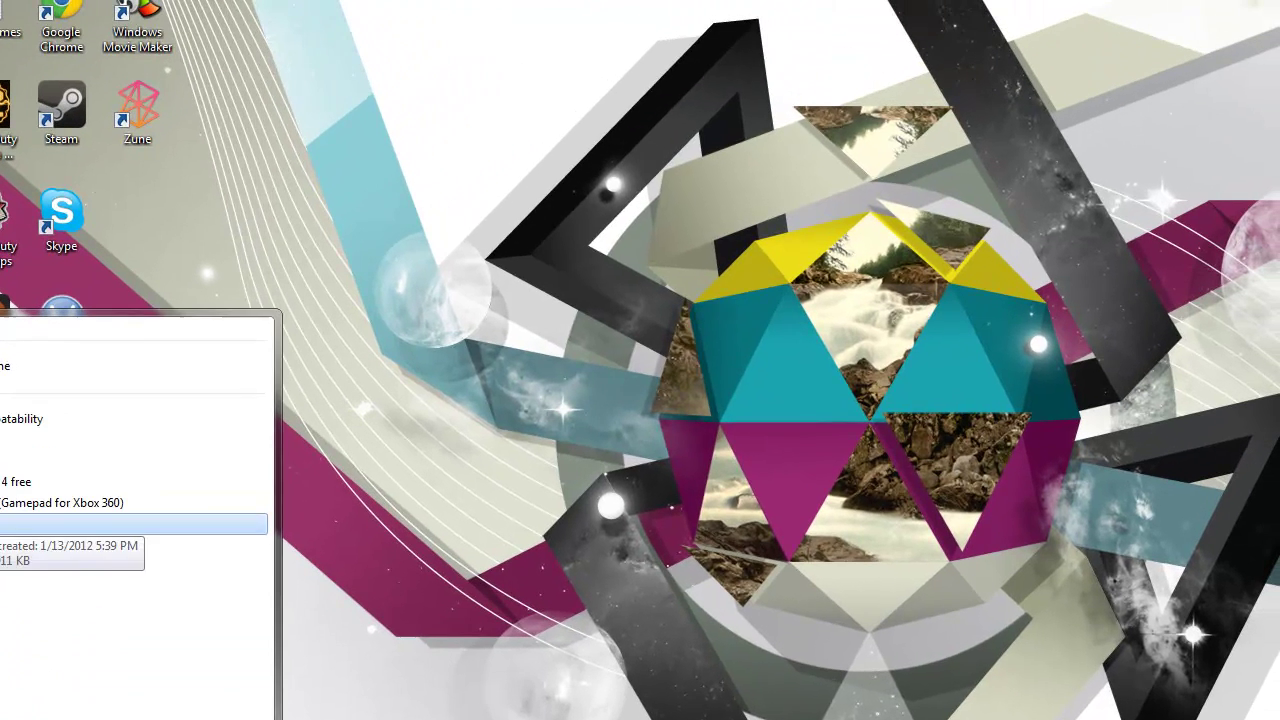
{"action": "left_click", "coordinate": [180, 374]}
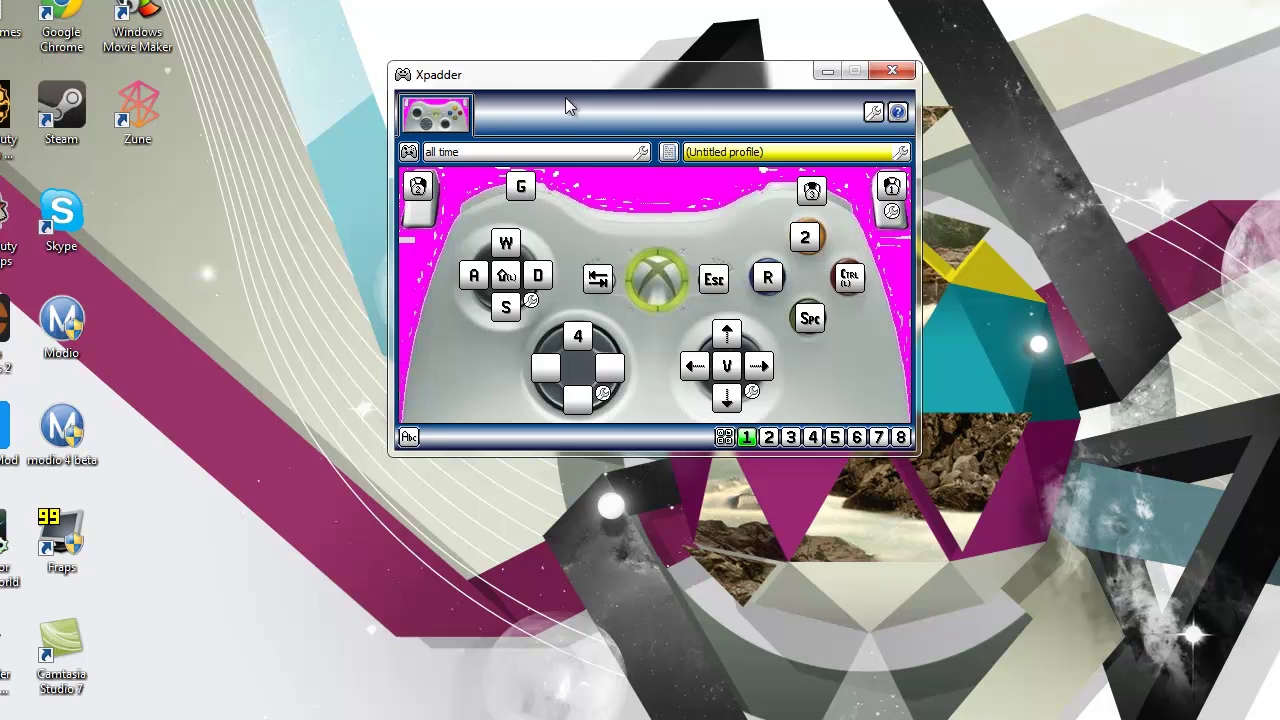
{"action": "left_click", "coordinate": [410, 153]}
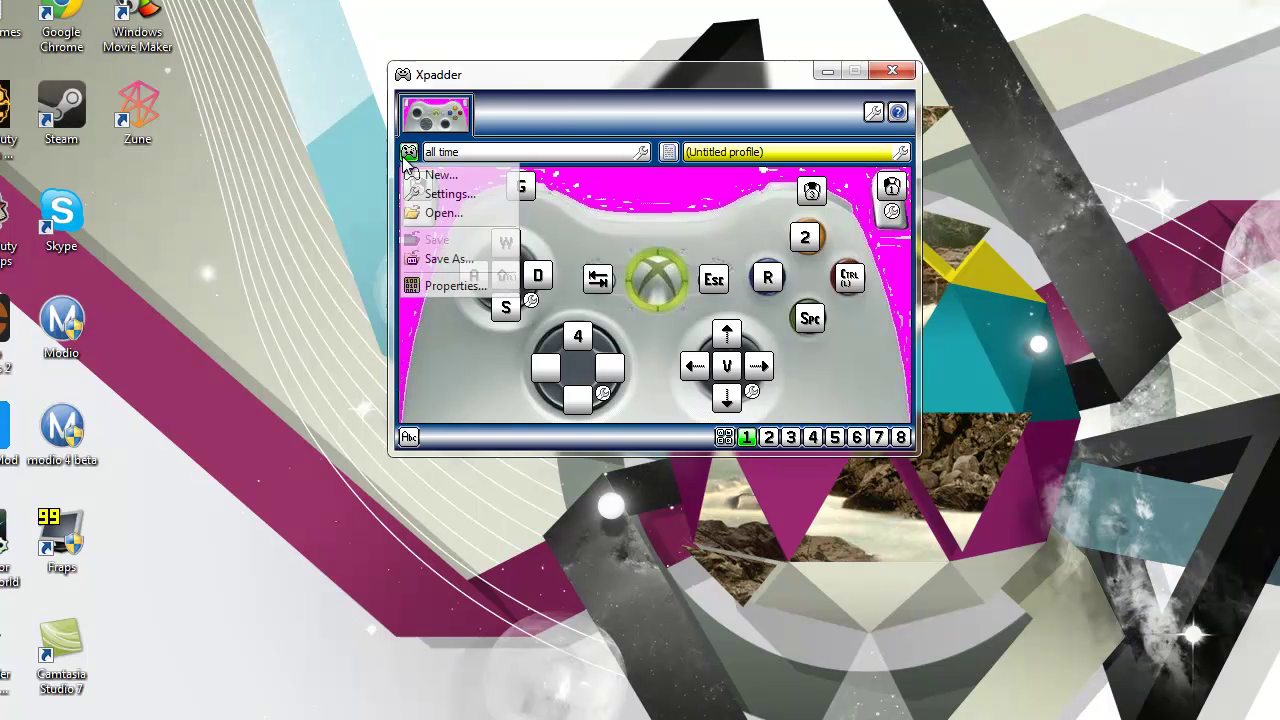
{"action": "left_click", "coordinate": [770, 444]}
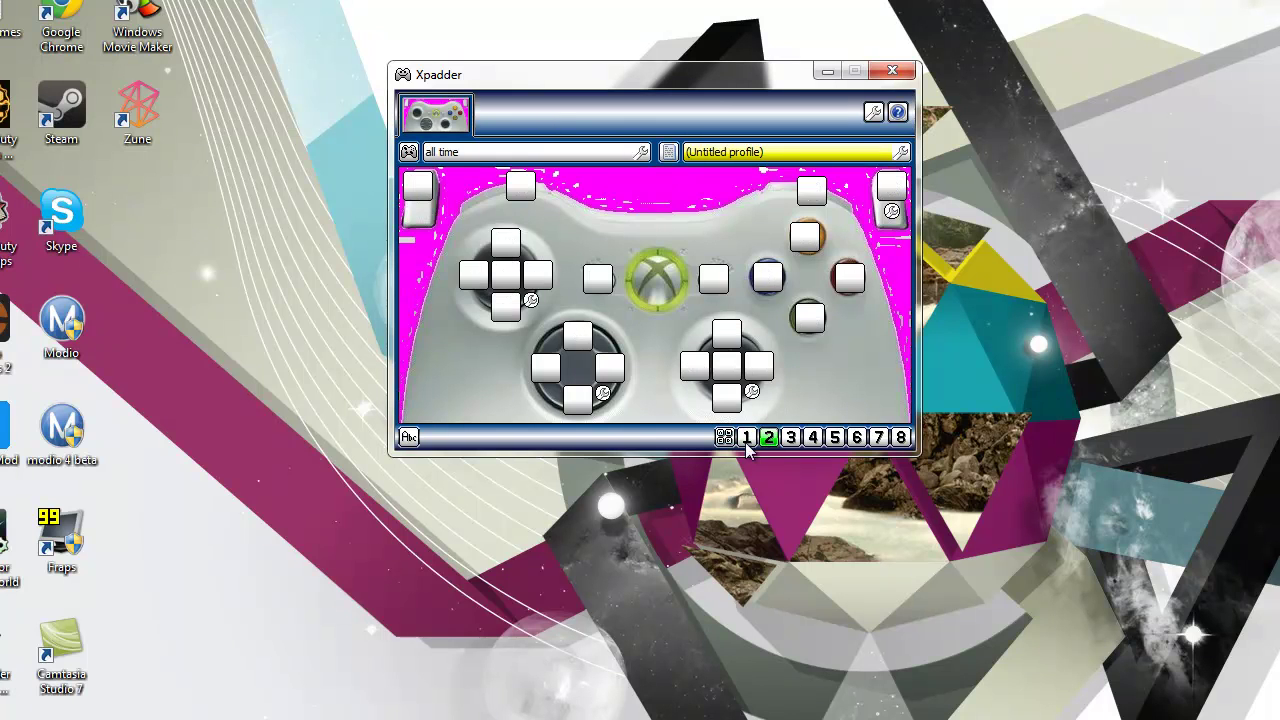
{"action": "left_click", "coordinate": [410, 154]}
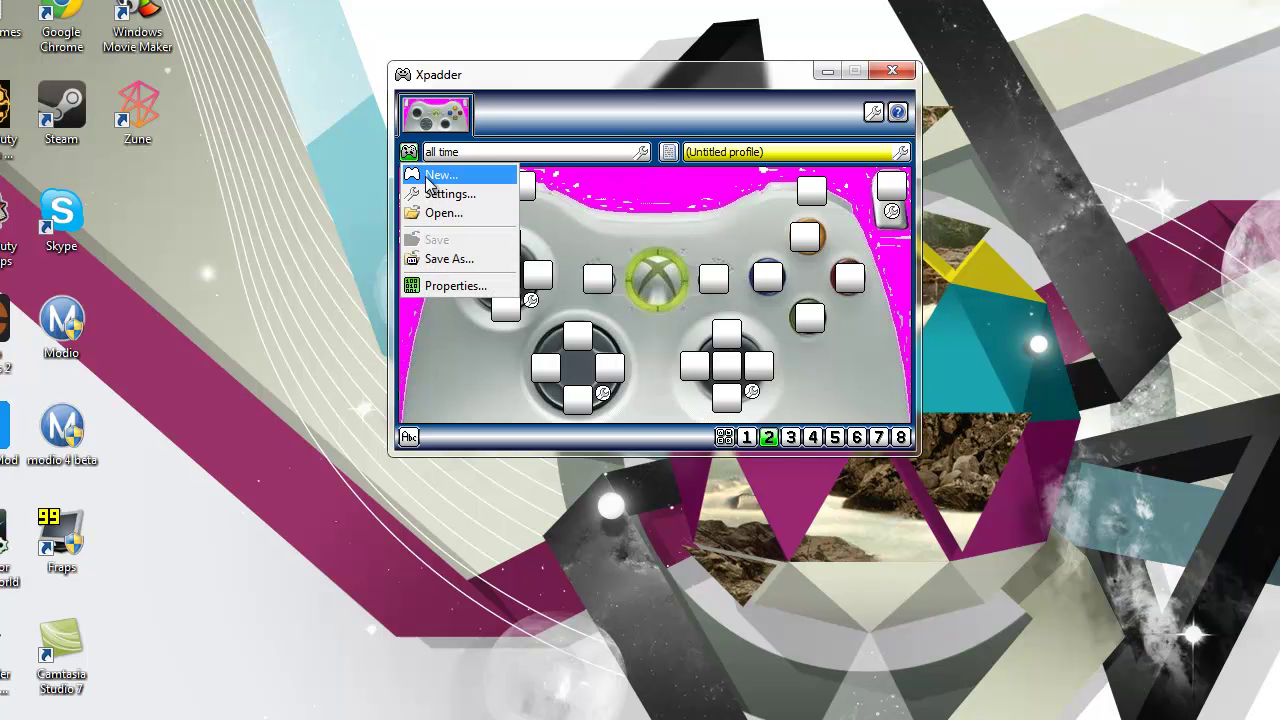
Start a new controller layout and reach its Image settings, dismissing the chat window covering them.
{"action": "left_click", "coordinate": [440, 175]}
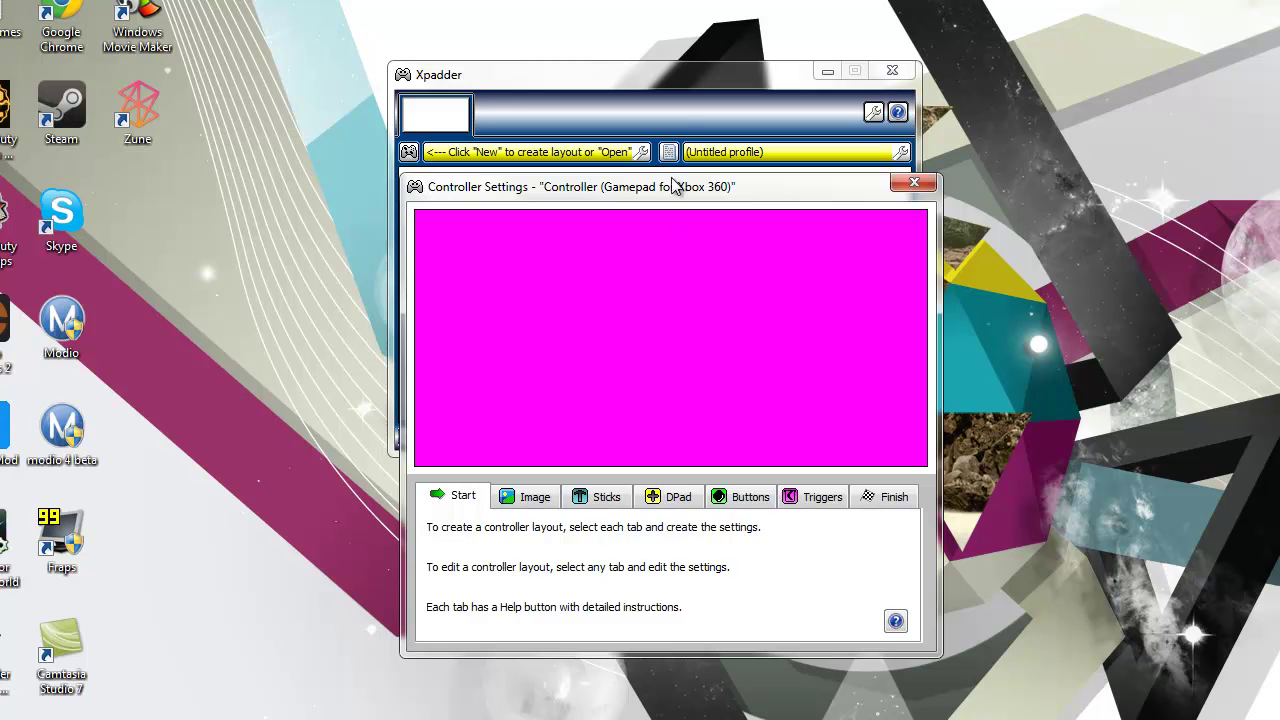
{"action": "left_click", "coordinate": [535, 505]}
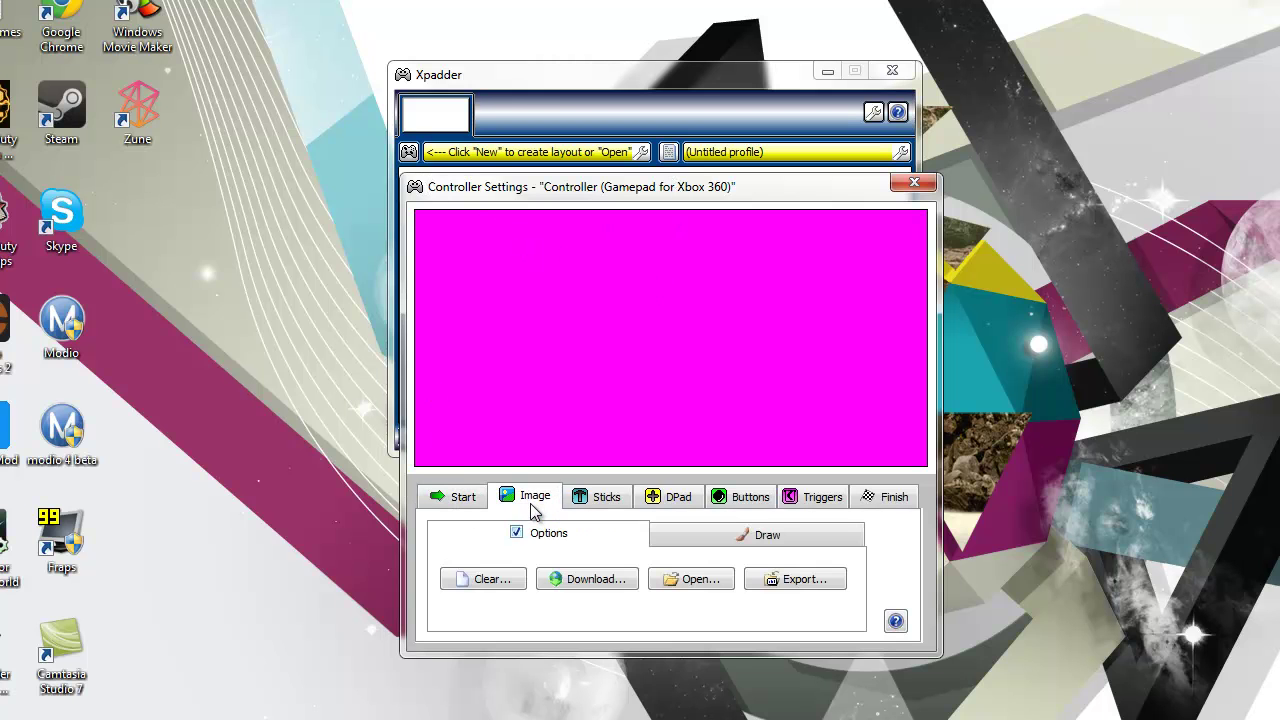
{"action": "left_click", "coordinate": [468, 498]}
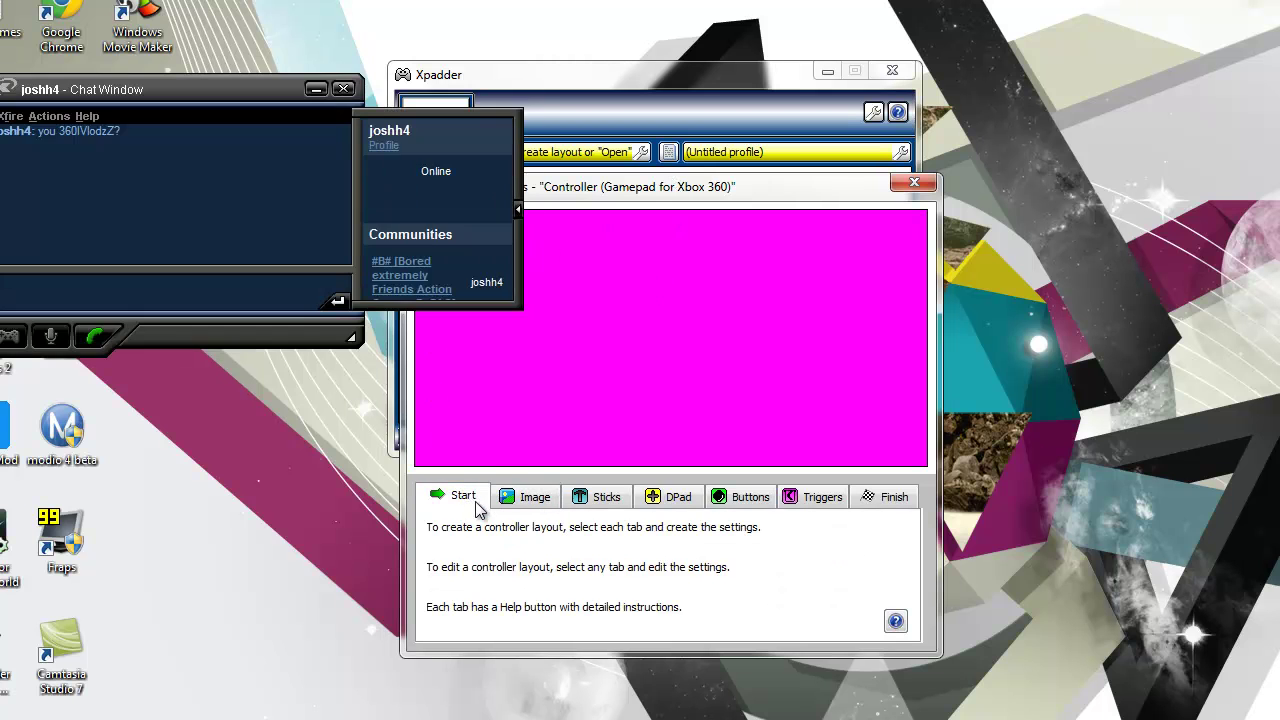
{"action": "left_click", "coordinate": [315, 88]}
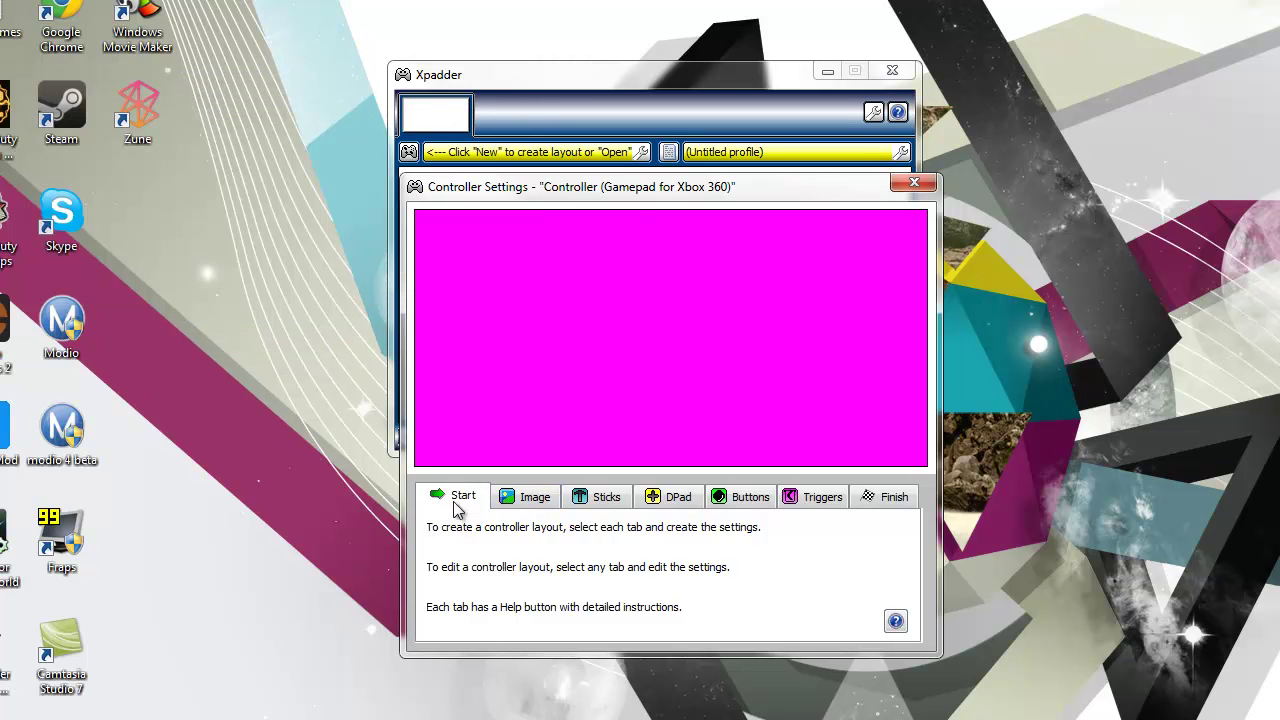
{"action": "left_click", "coordinate": [536, 504]}
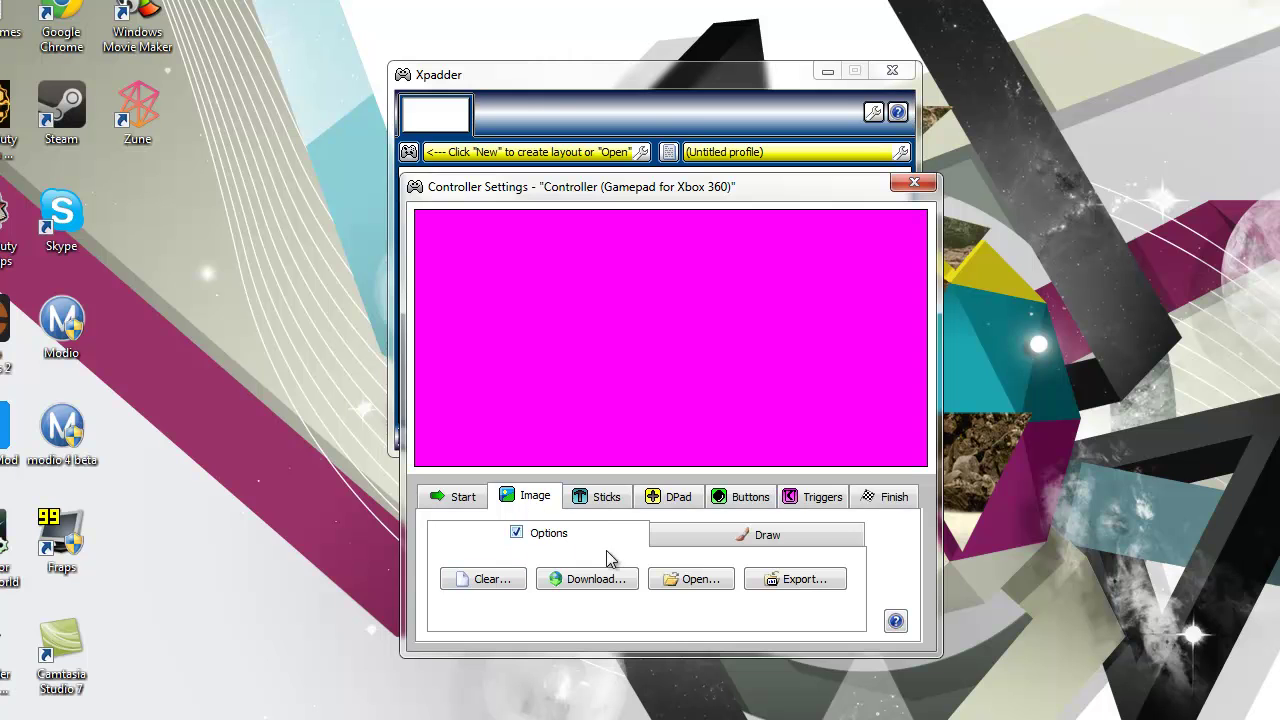
Browse to and load the Microsoft Xbox 360 Controller picture as the layout image.
{"action": "left_click", "coordinate": [703, 583]}
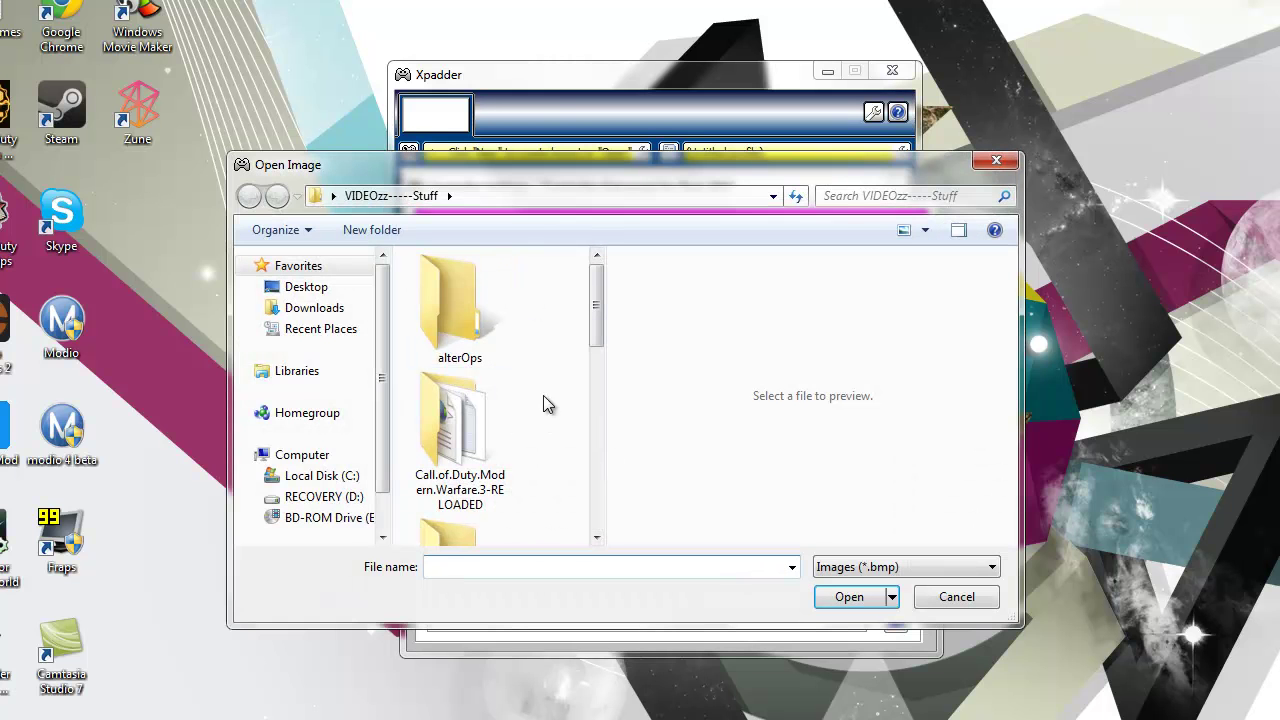
{"action": "left_click_drag", "start_coordinate": [595, 312], "coordinate": [597, 486]}
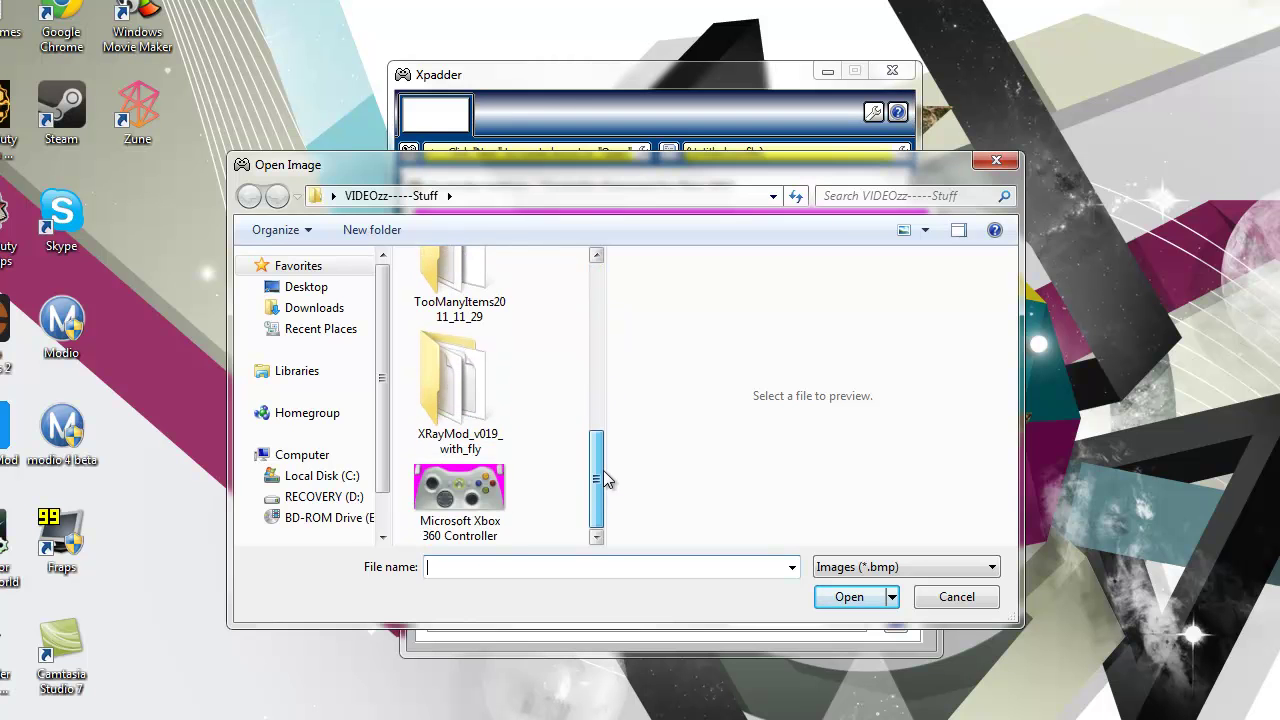
{"action": "left_click", "coordinate": [484, 486]}
{"action": "double_click", "coordinate": [484, 486]}
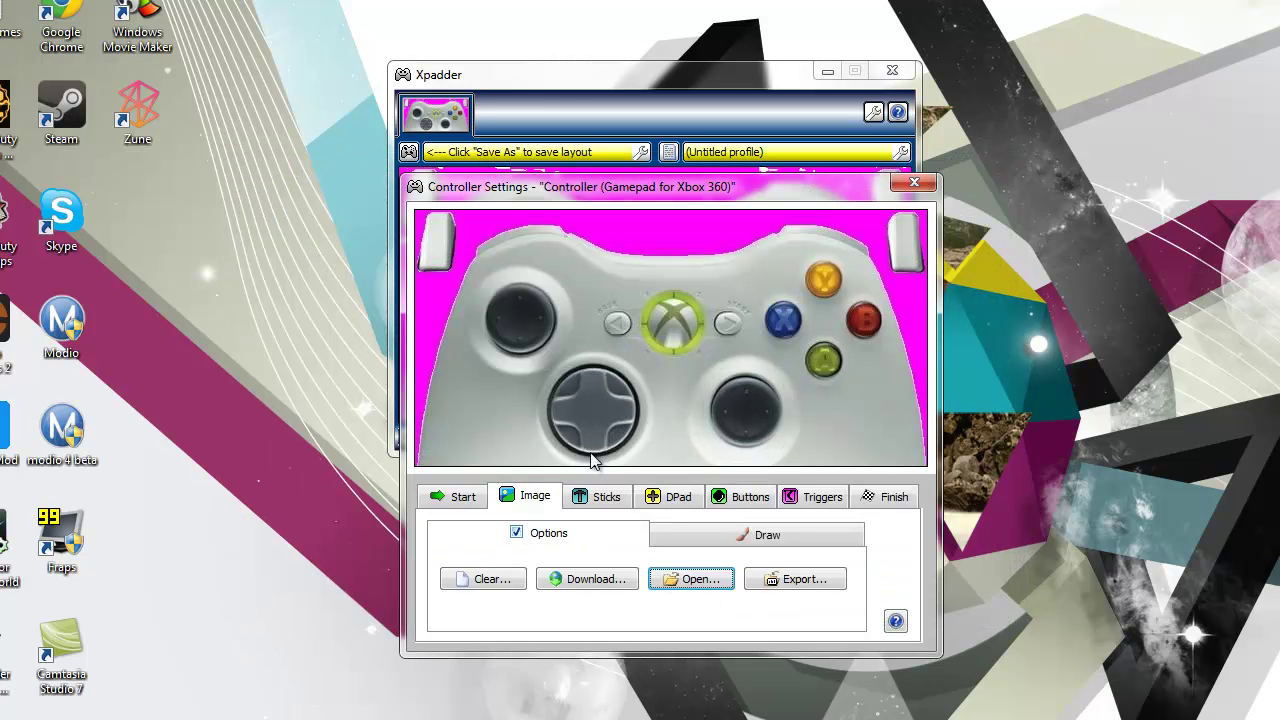
Enable and detect Stick 1, placing its circle over the left thumbstick.
{"action": "left_click", "coordinate": [585, 496]}
{"action": "left_click", "coordinate": [445, 573]}
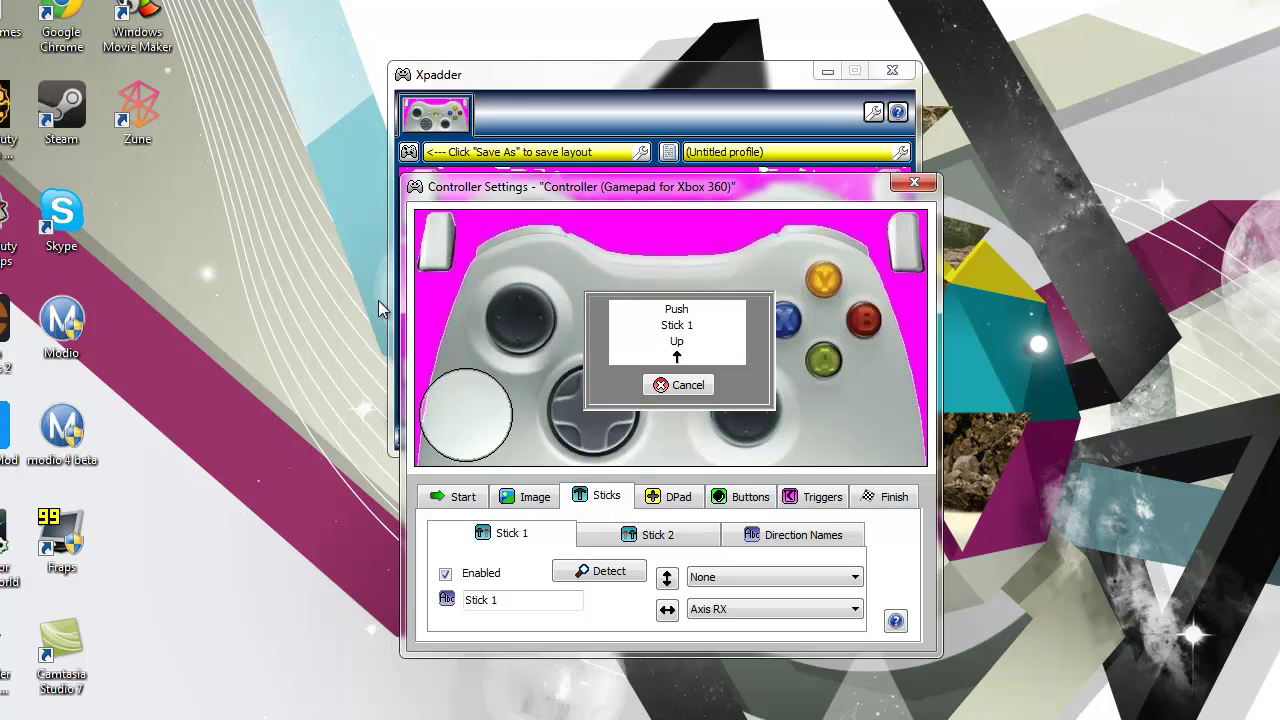
{"action": "left_click_drag", "start_coordinate": [474, 433], "coordinate": [510, 318]}
Enable and detect Stick 2, placing its circle over the right thumbstick.
{"action": "left_click", "coordinate": [612, 540]}
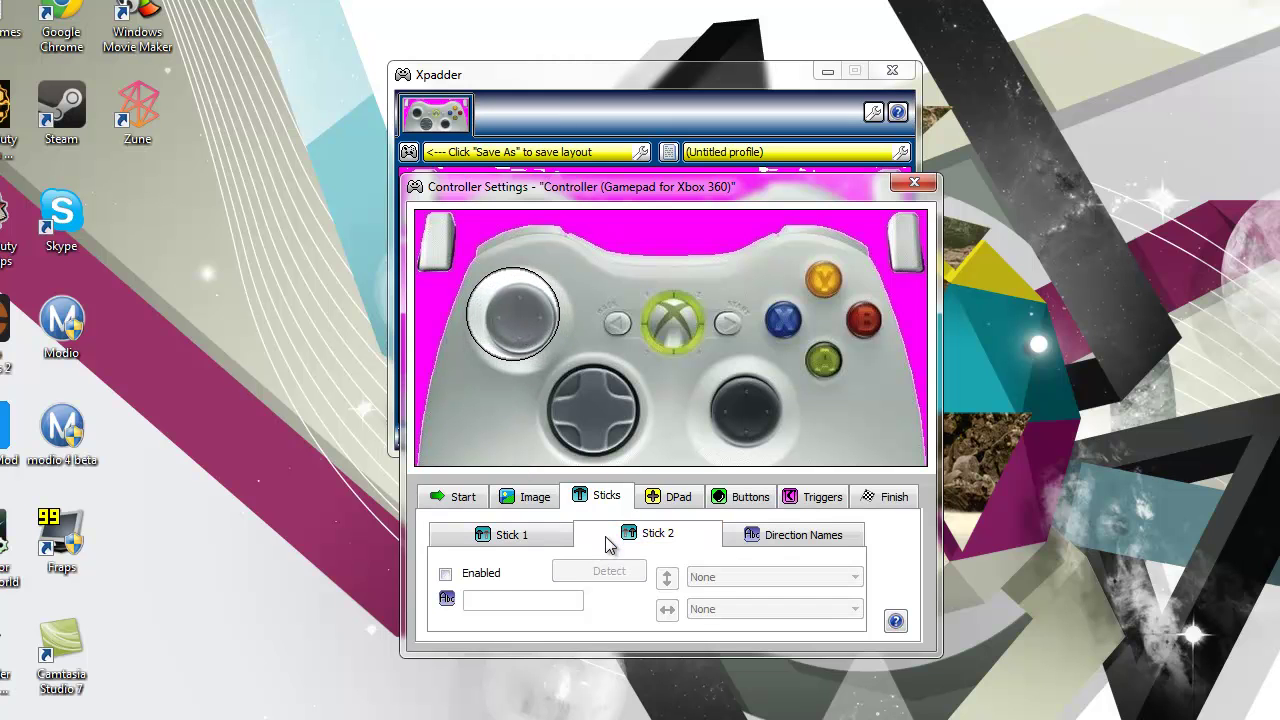
{"action": "left_click", "coordinate": [446, 575]}
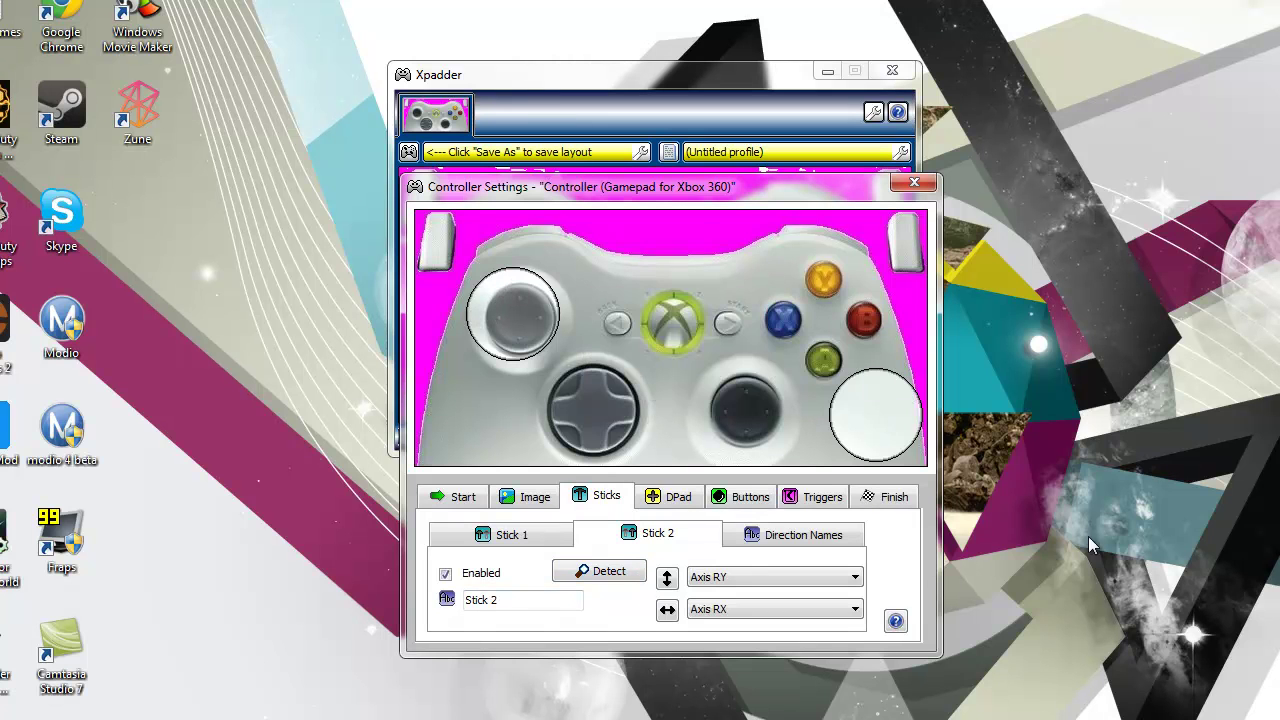
{"action": "left_click_drag", "start_coordinate": [870, 417], "coordinate": [740, 413]}
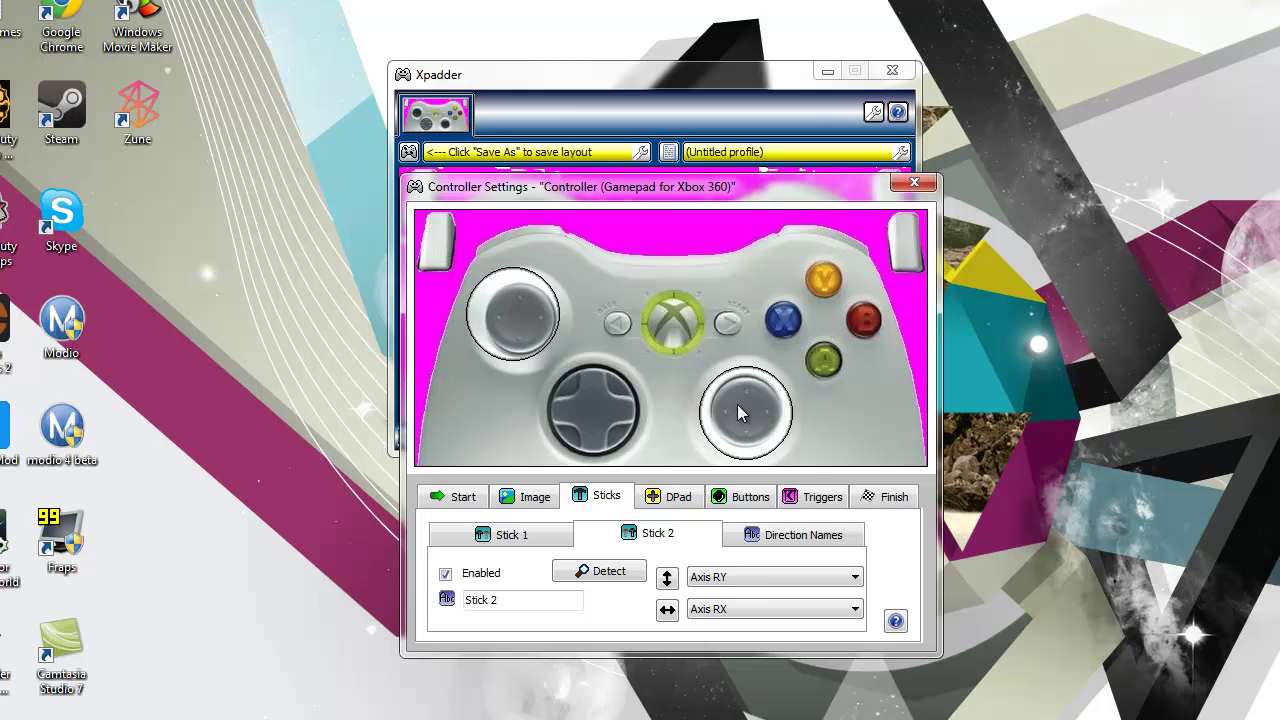
Enable the DPad with all four directions detected as POV and drag it onto the image's D-pad.
{"action": "left_click", "coordinate": [682, 505]}
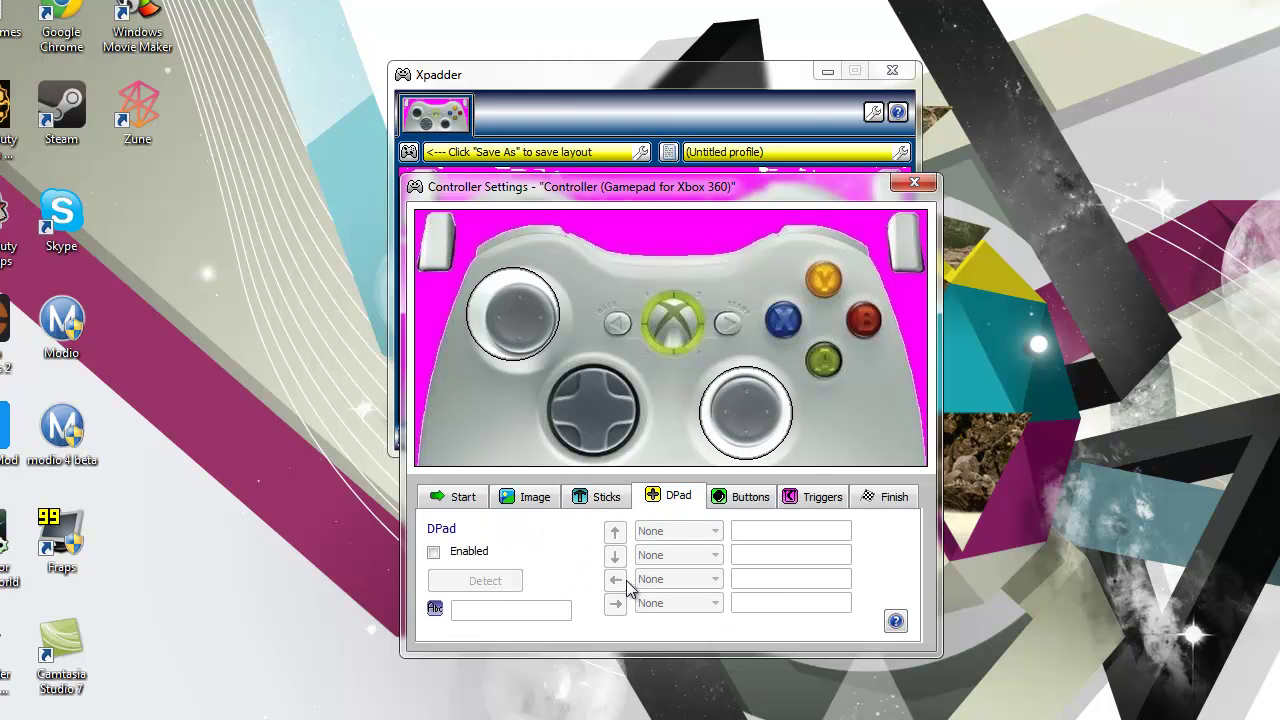
{"action": "left_click", "coordinate": [433, 553]}
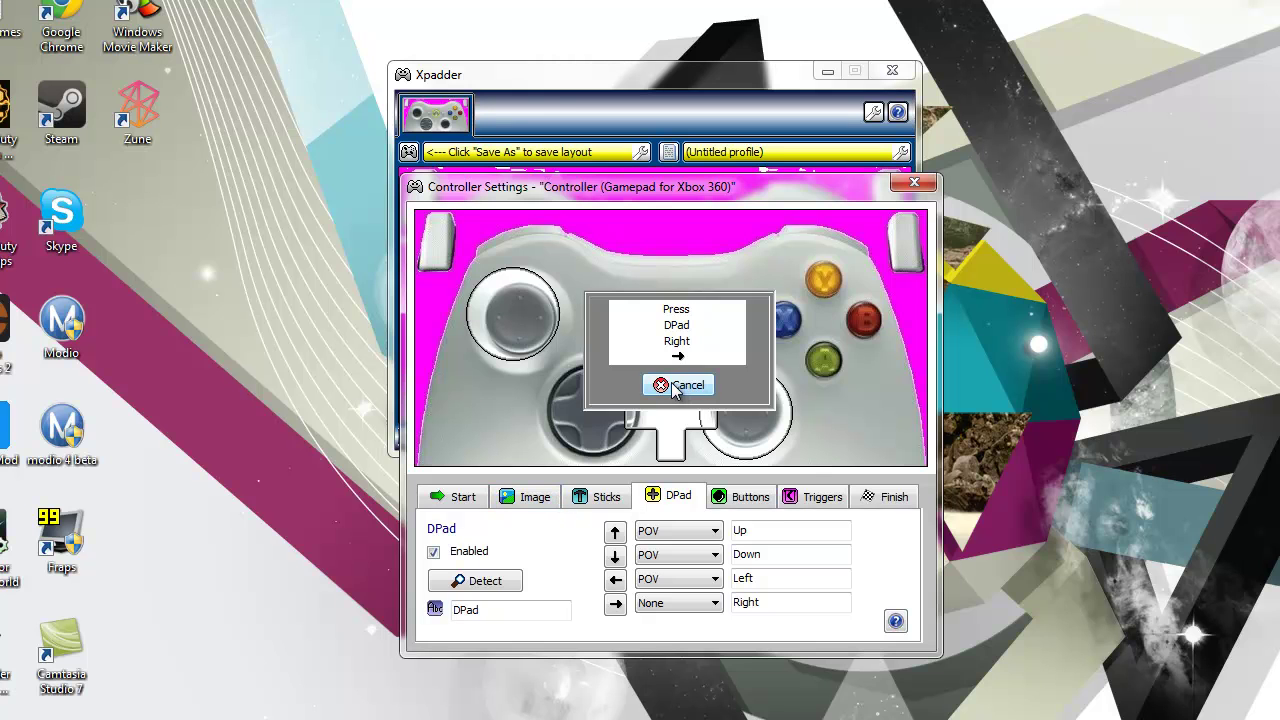
{"action": "left_click_drag", "start_coordinate": [663, 425], "coordinate": [586, 420]}
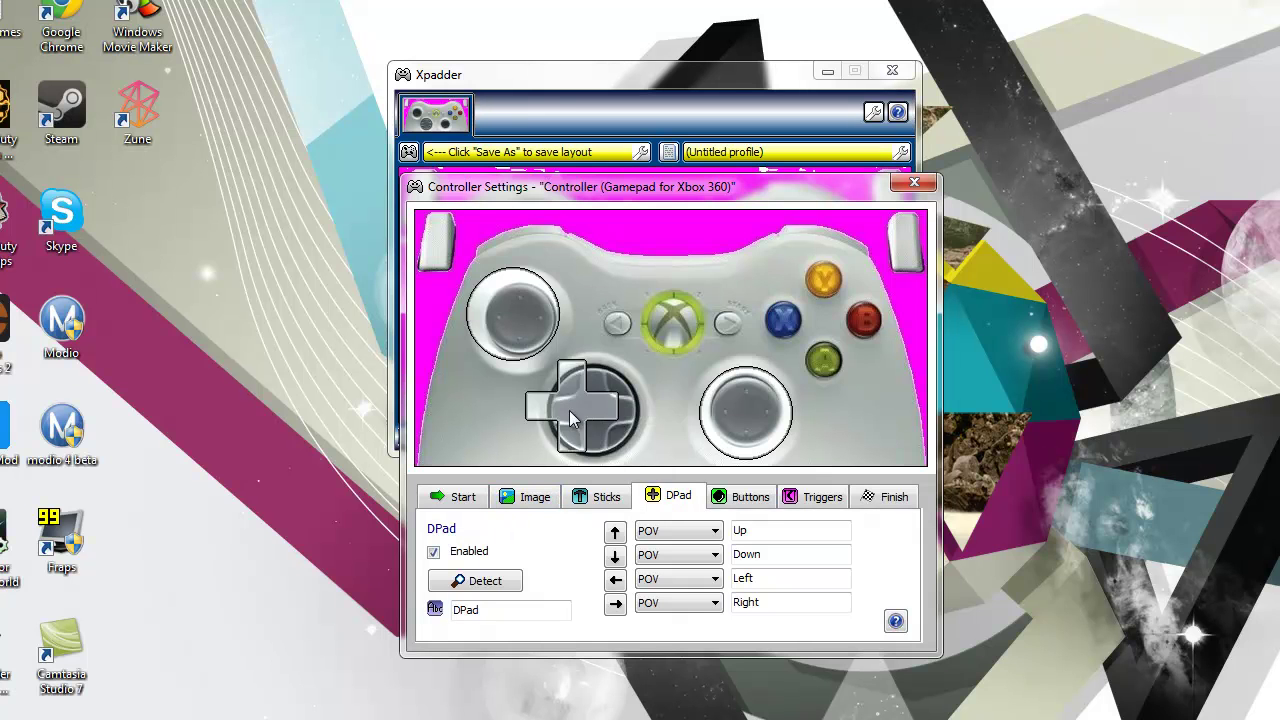
Add Buttons 1-4 and place them over the A, B, X and Y face buttons.
{"action": "left_click", "coordinate": [741, 500]}
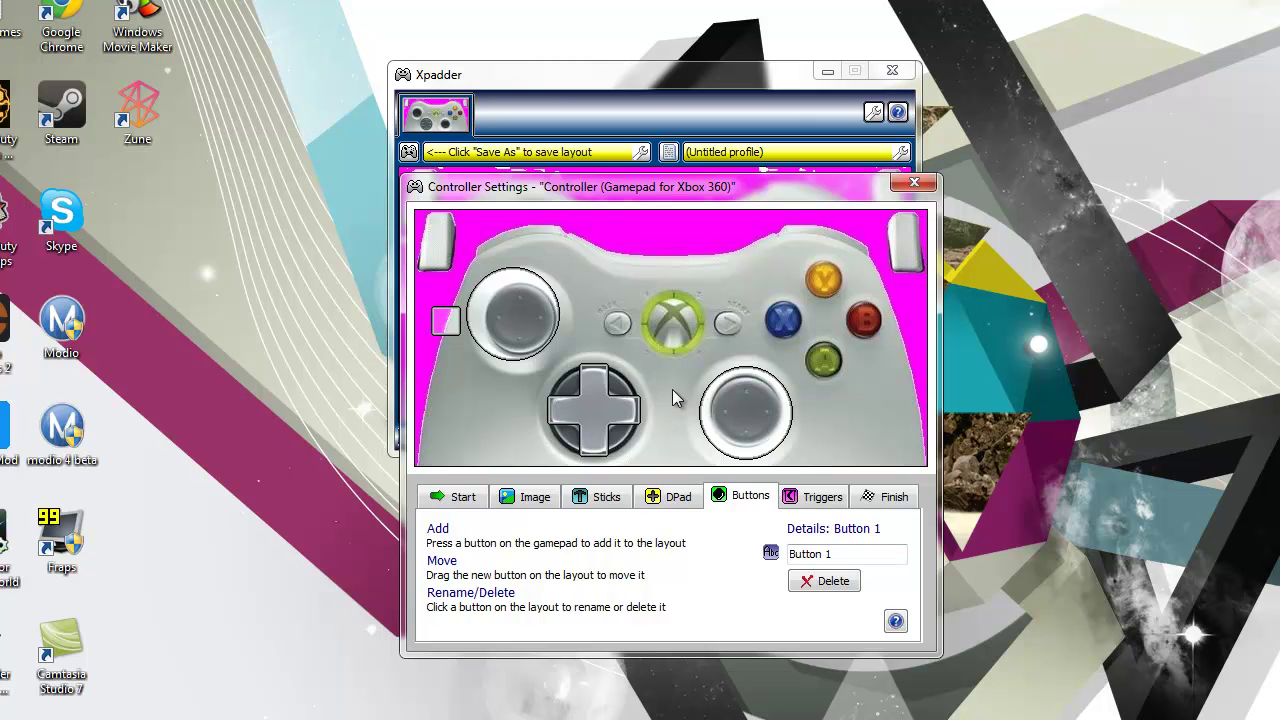
{"action": "left_click_drag", "start_coordinate": [446, 320], "coordinate": [823, 364]}
{"action": "left_click_drag", "start_coordinate": [475, 327], "coordinate": [867, 324]}
{"action": "left_click_drag", "start_coordinate": [508, 322], "coordinate": [783, 317]}
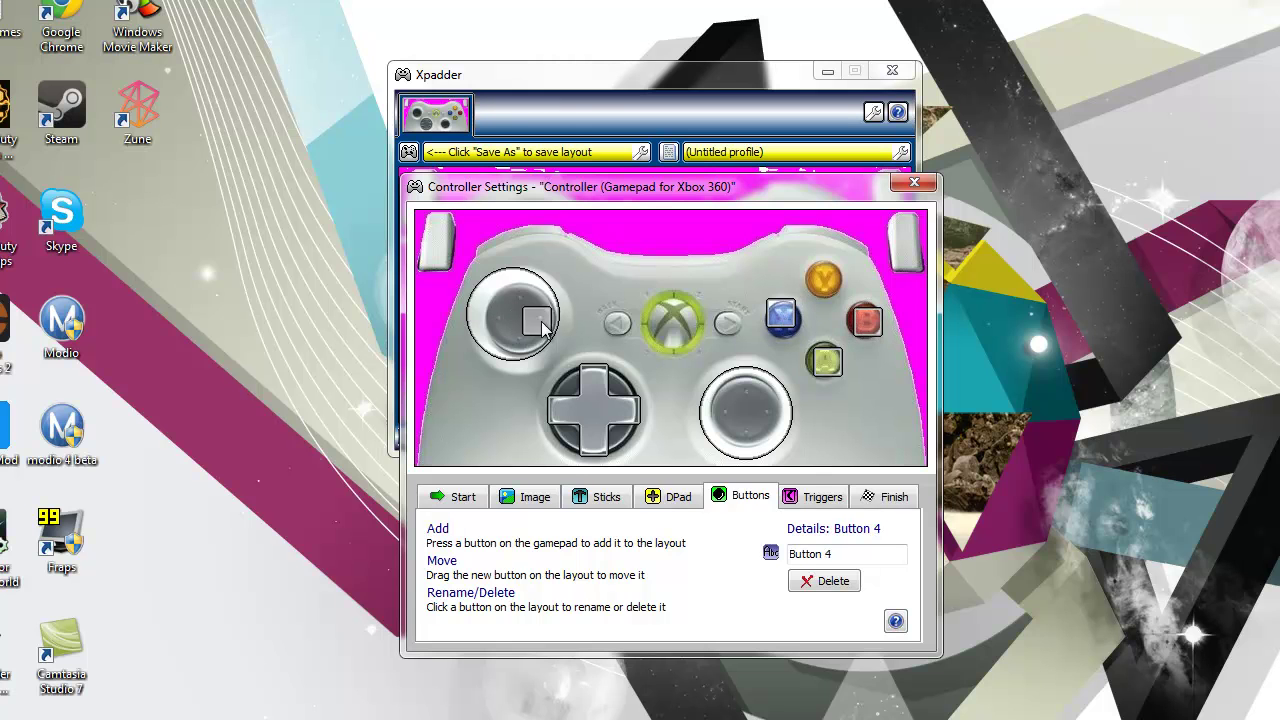
{"action": "left_click_drag", "start_coordinate": [545, 320], "coordinate": [825, 284]}
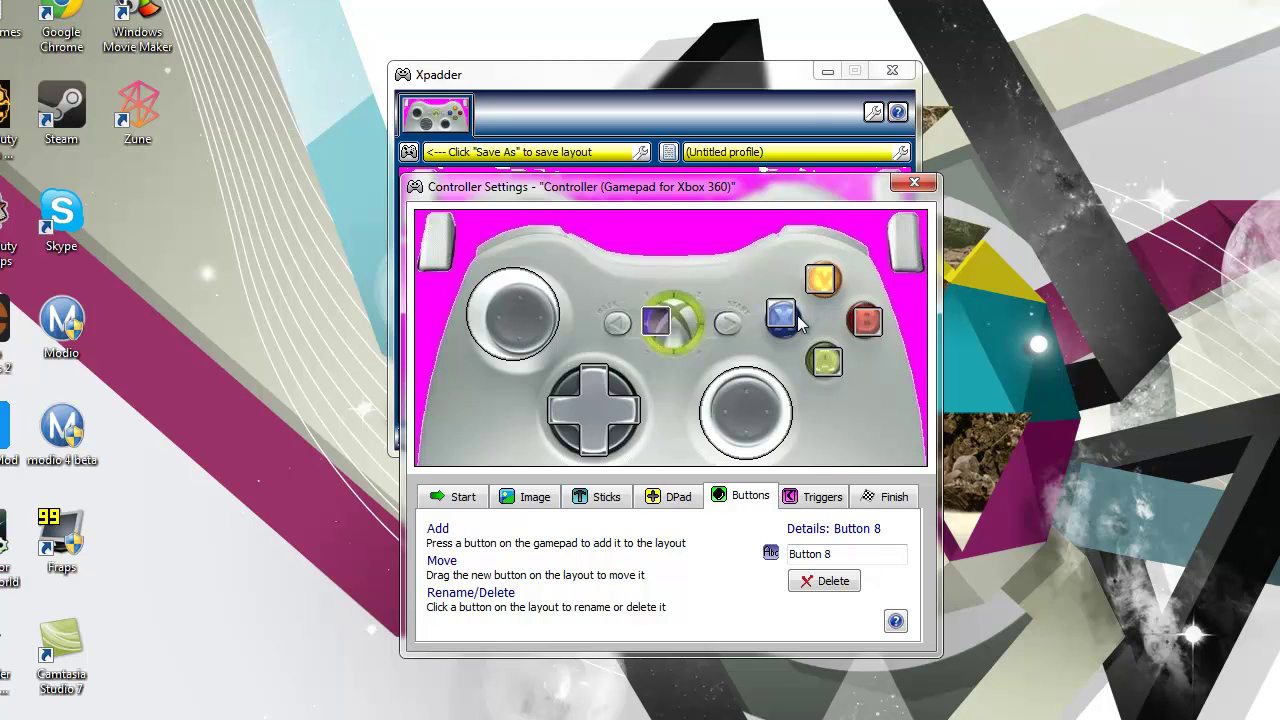
Place the remaining buttons over Back, Start, the left bumper and both stick clicks.
{"action": "left_click_drag", "start_coordinate": [656, 322], "coordinate": [820, 234]}
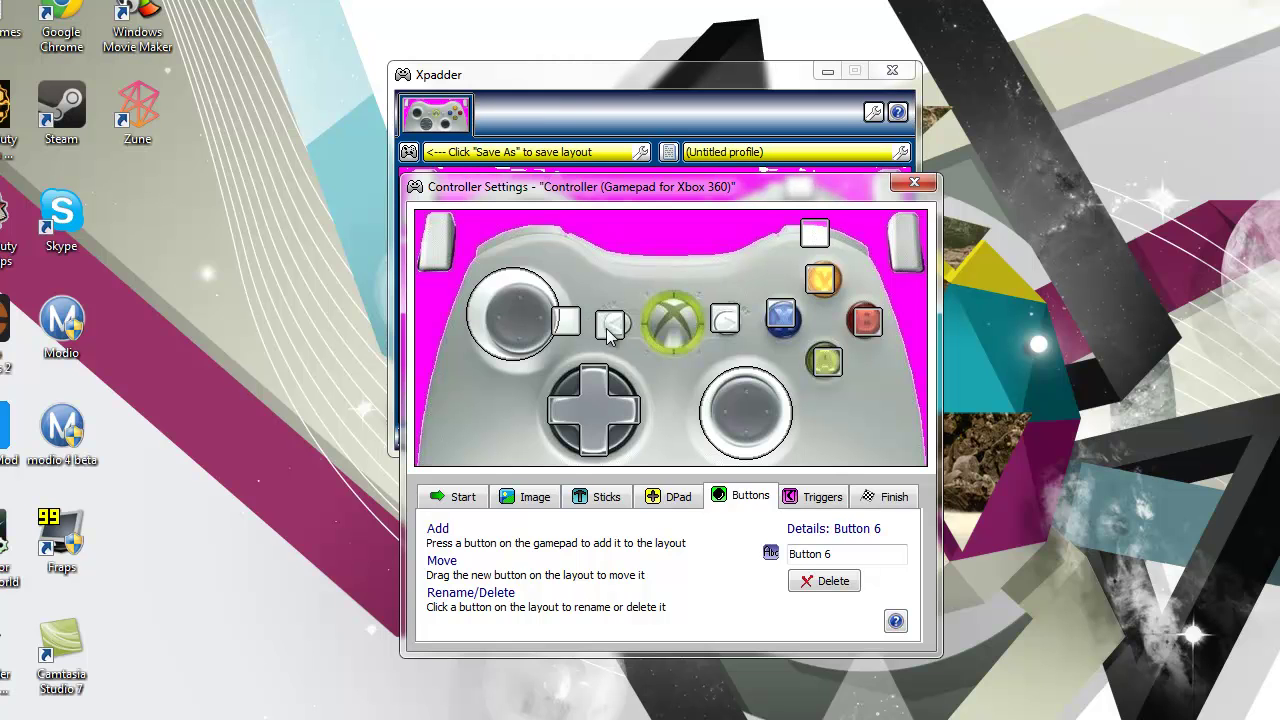
{"action": "left_click_drag", "start_coordinate": [566, 321], "coordinate": [530, 228]}
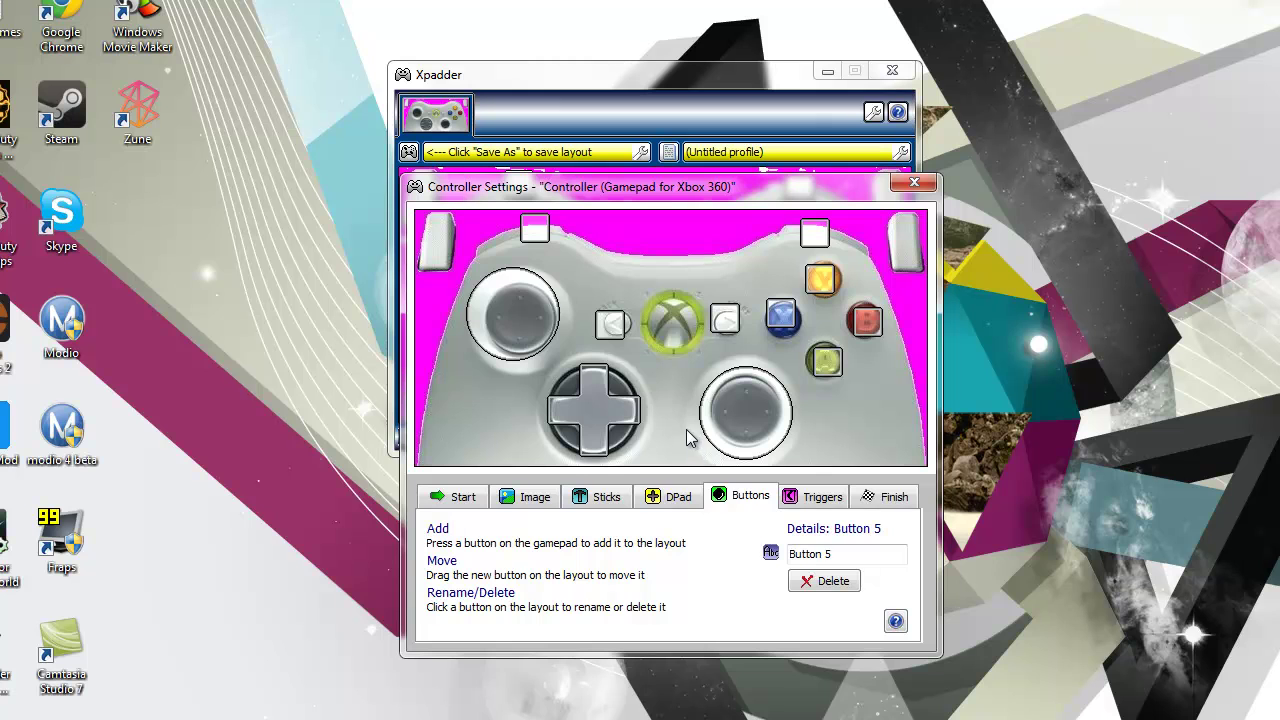
{"action": "left_click_drag", "start_coordinate": [686, 322], "coordinate": [524, 327]}
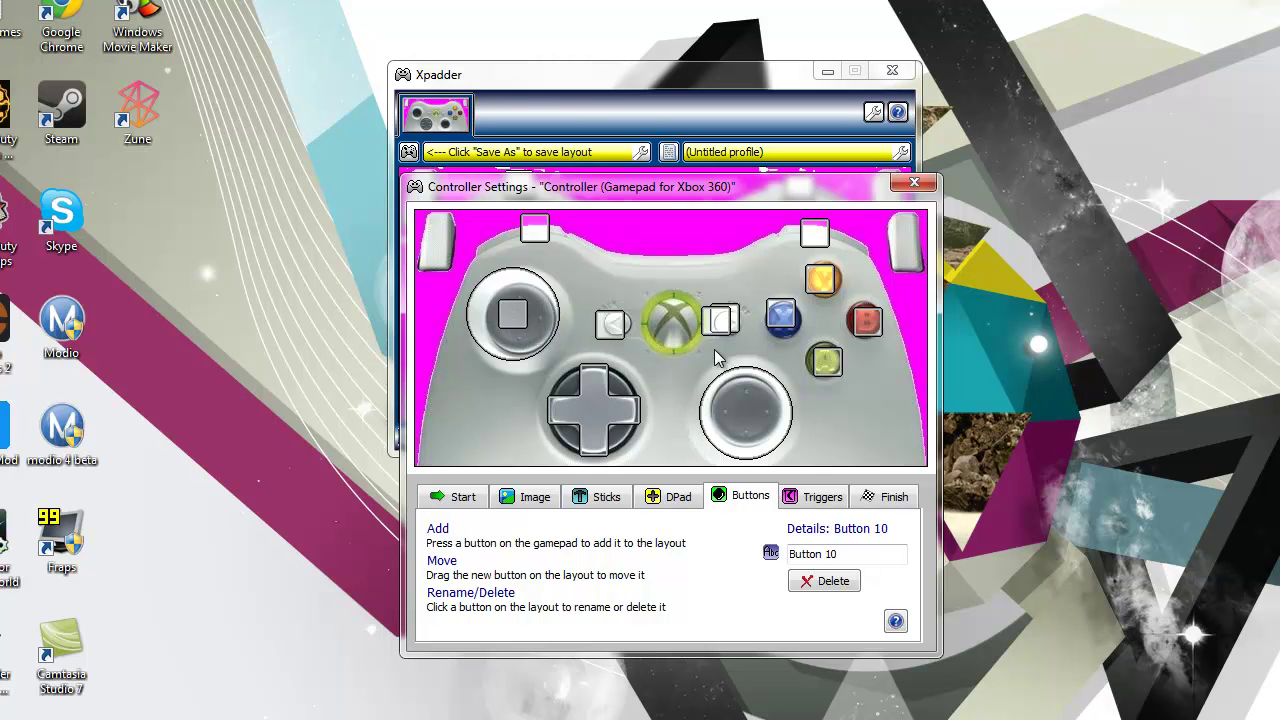
{"action": "left_click_drag", "start_coordinate": [714, 320], "coordinate": [735, 420]}
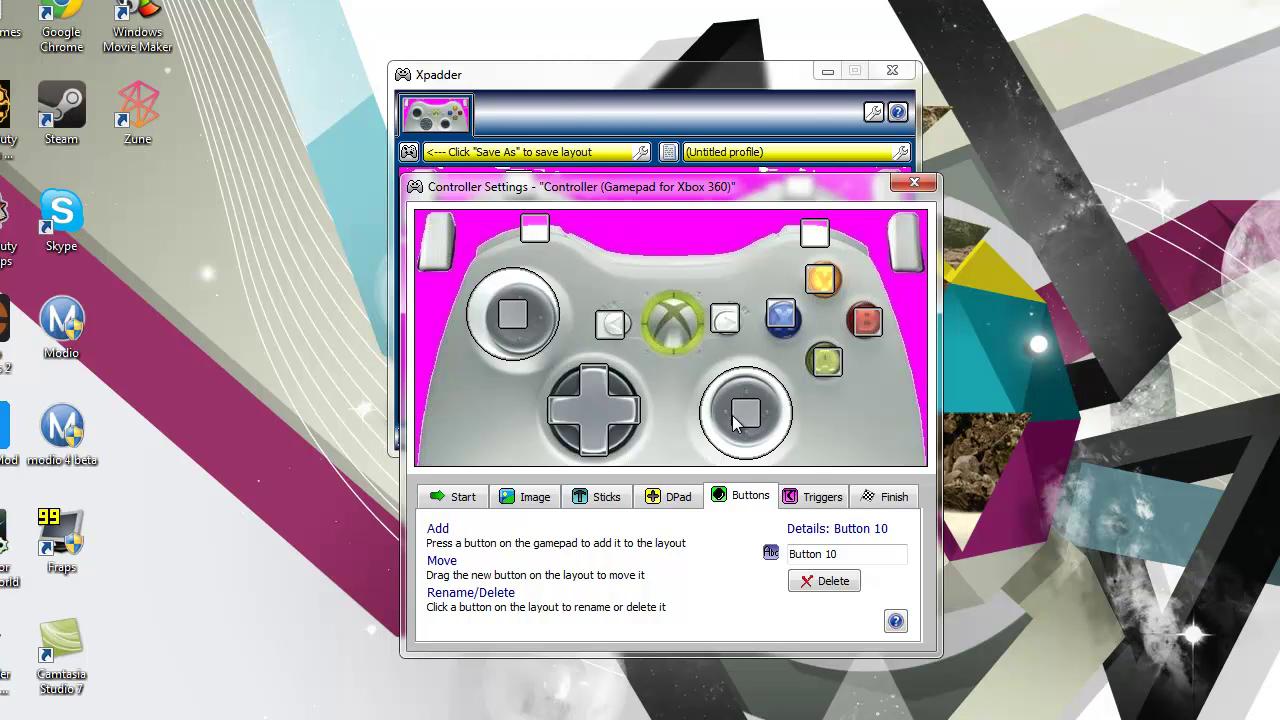
Enable both analog triggers as Axis Z- Full, check the Finish page, and close Controller Settings.
{"action": "left_click", "coordinate": [814, 503]}
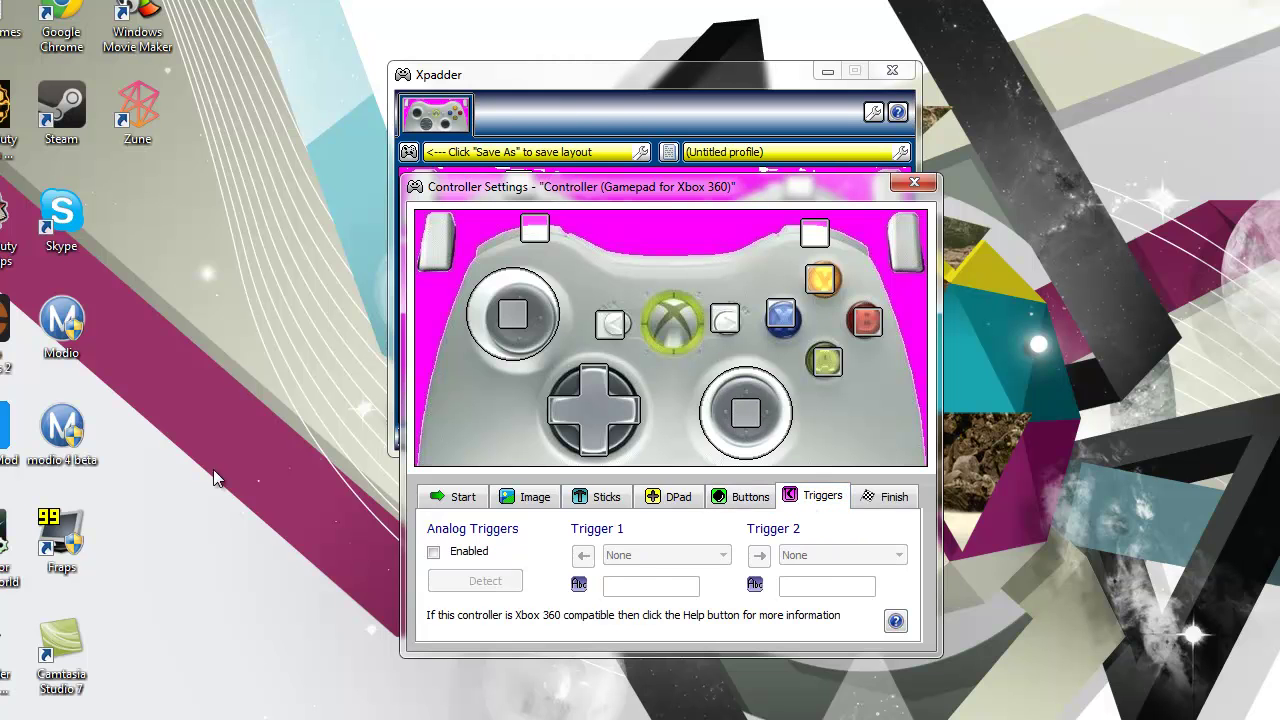
{"action": "left_click", "coordinate": [434, 553]}
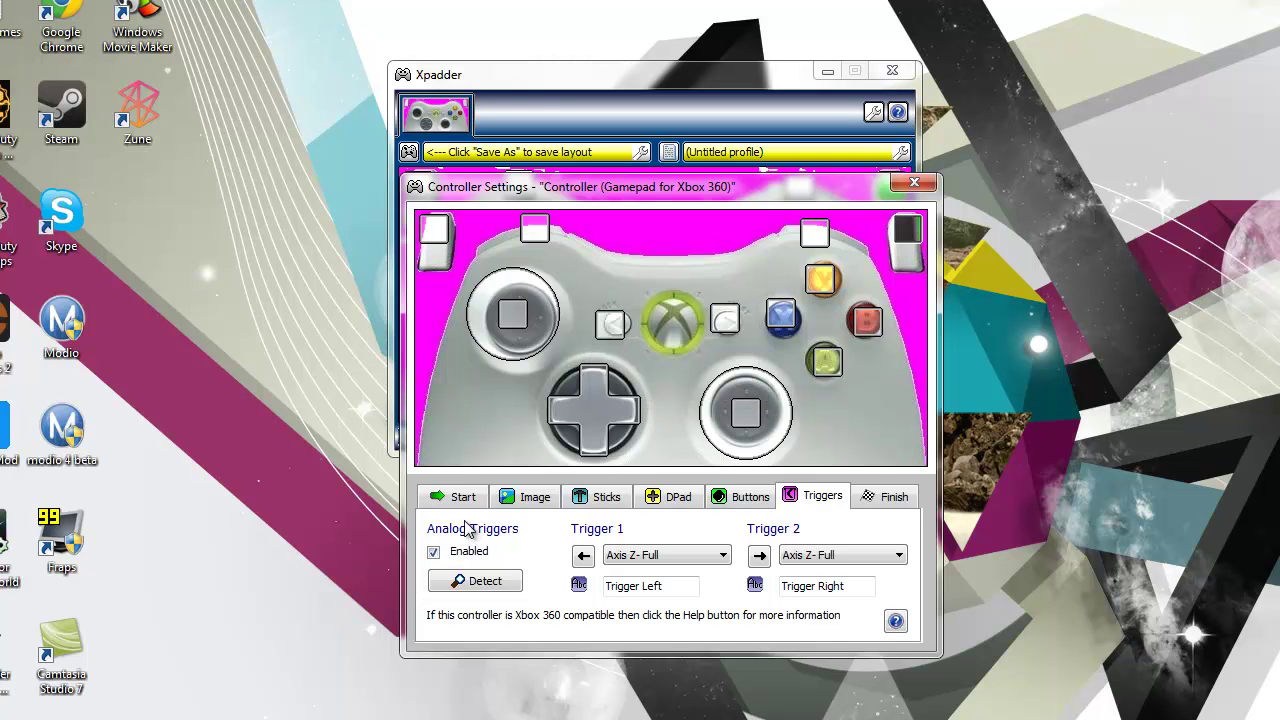
{"action": "left_click", "coordinate": [862, 508]}
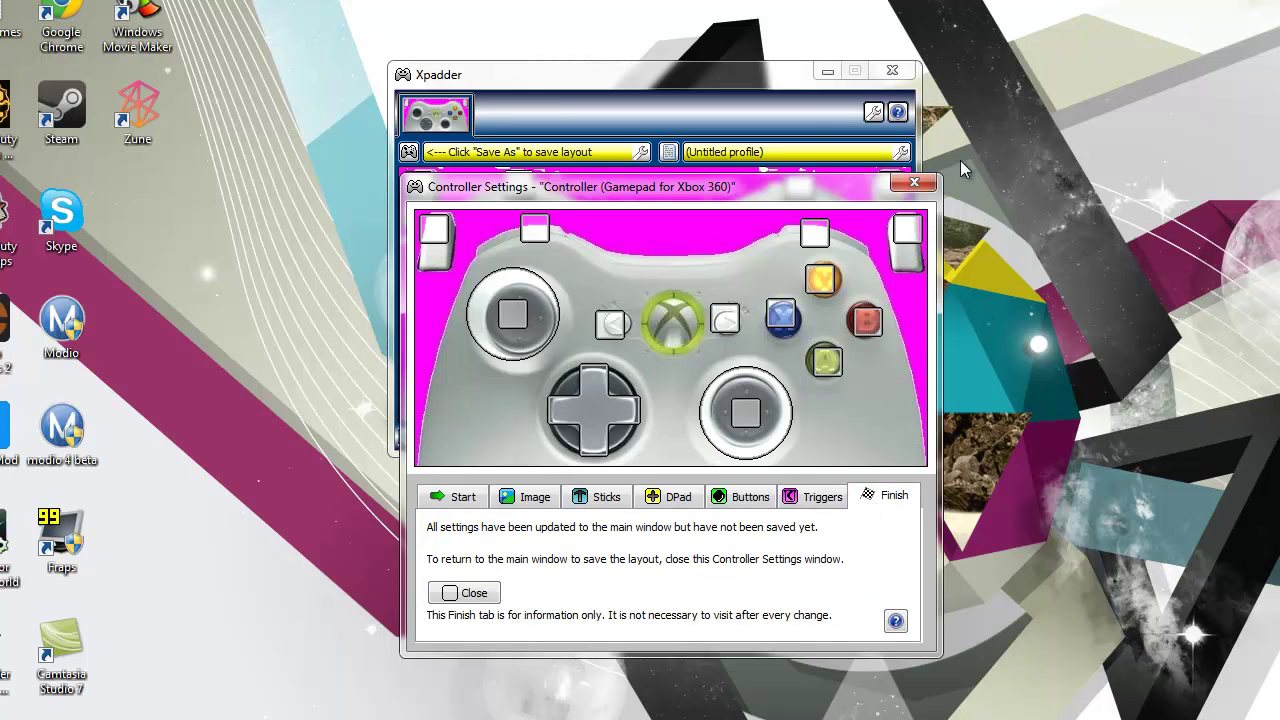
{"action": "left_click", "coordinate": [914, 182]}
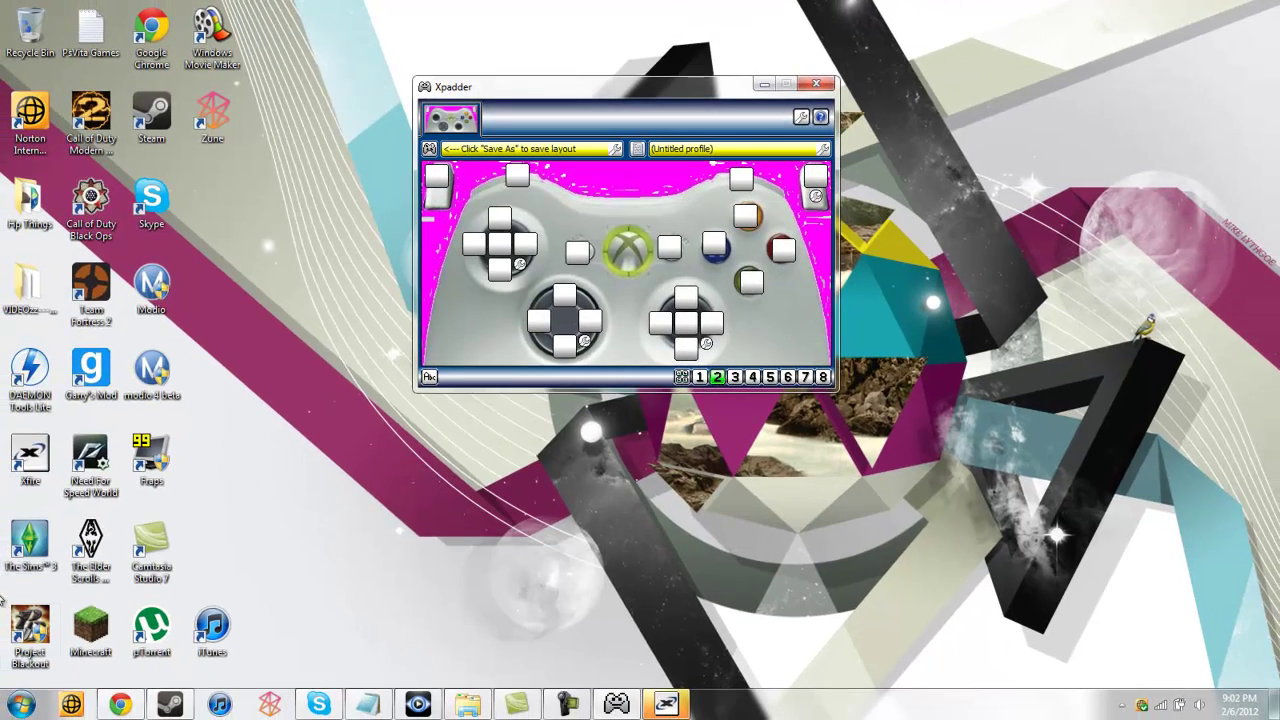
Open and close Computer from the Start menu, then open Control Panel from Start.
{"action": "left_click", "coordinate": [21, 704]}
{"action": "left_click", "coordinate": [248, 464]}
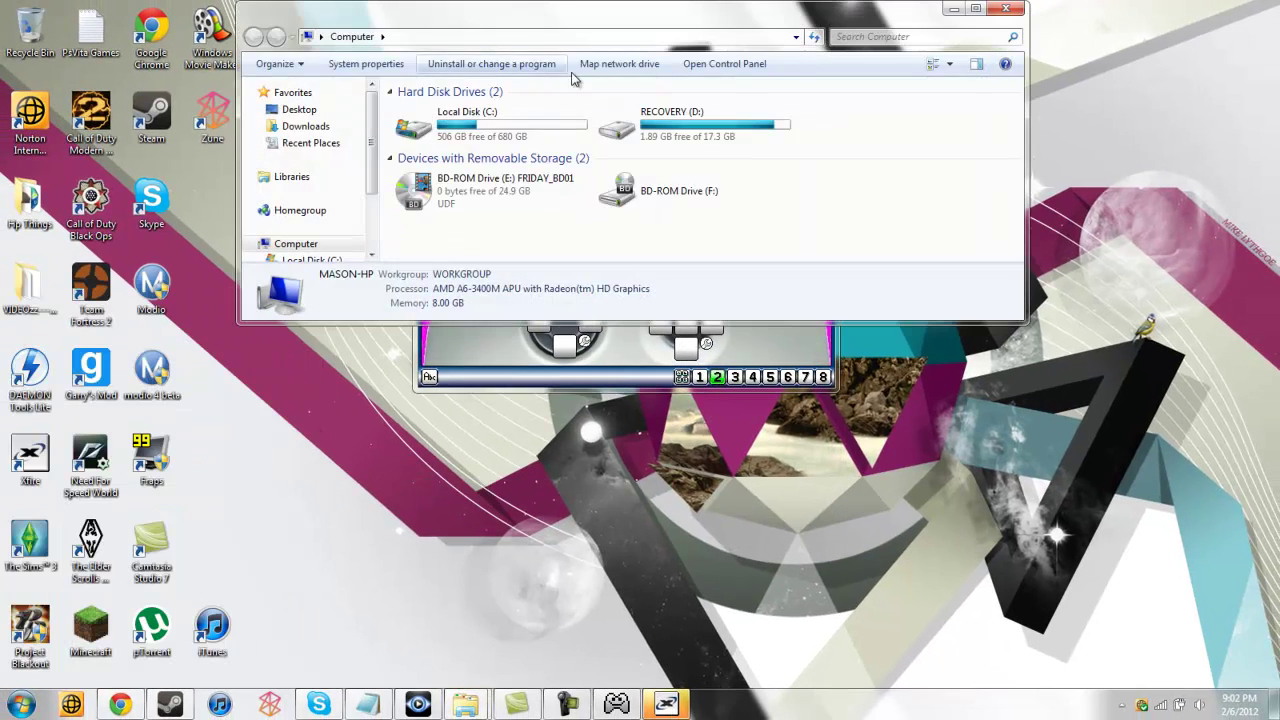
{"action": "left_click", "coordinate": [1006, 8]}
{"action": "left_click", "coordinate": [21, 704]}
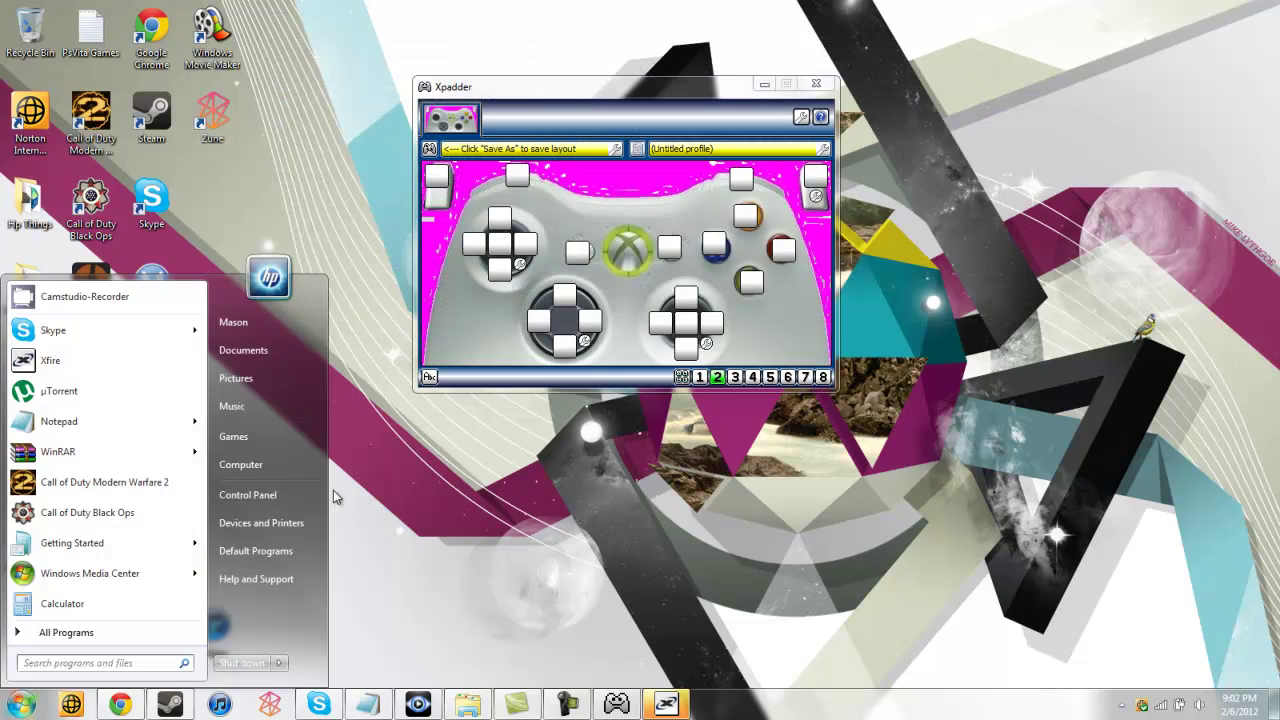
{"action": "left_click", "coordinate": [288, 490]}
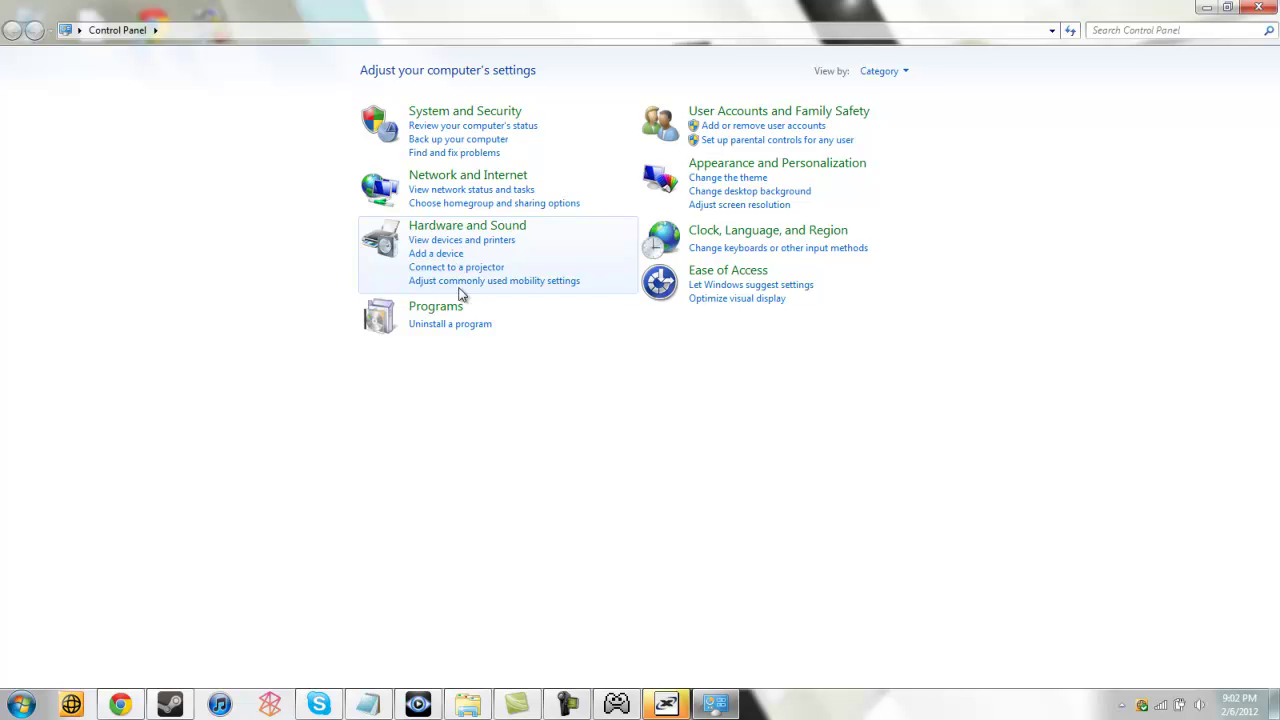
Open Hardware and Sound, expand Universal Serial Bus controllers in Device Manager, then close Device Manager.
{"action": "left_click", "coordinate": [486, 229]}
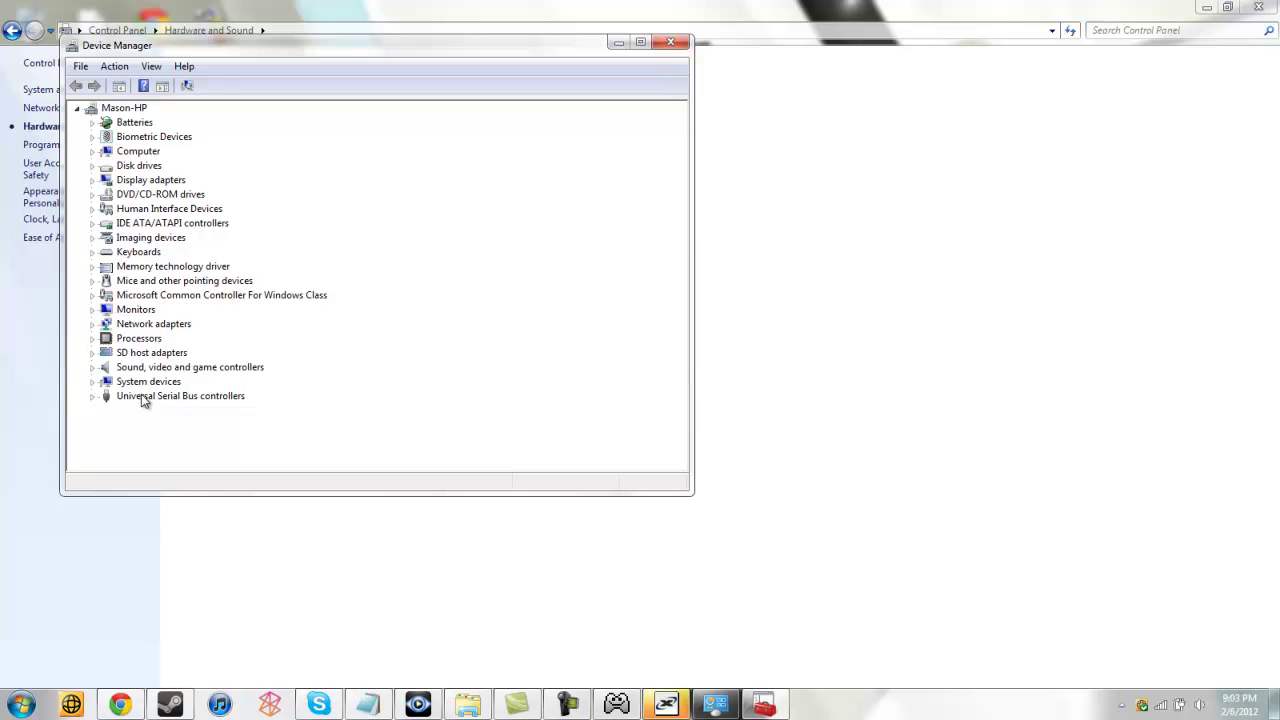
{"action": "left_click", "coordinate": [142, 397]}
{"action": "left_click", "coordinate": [92, 397]}
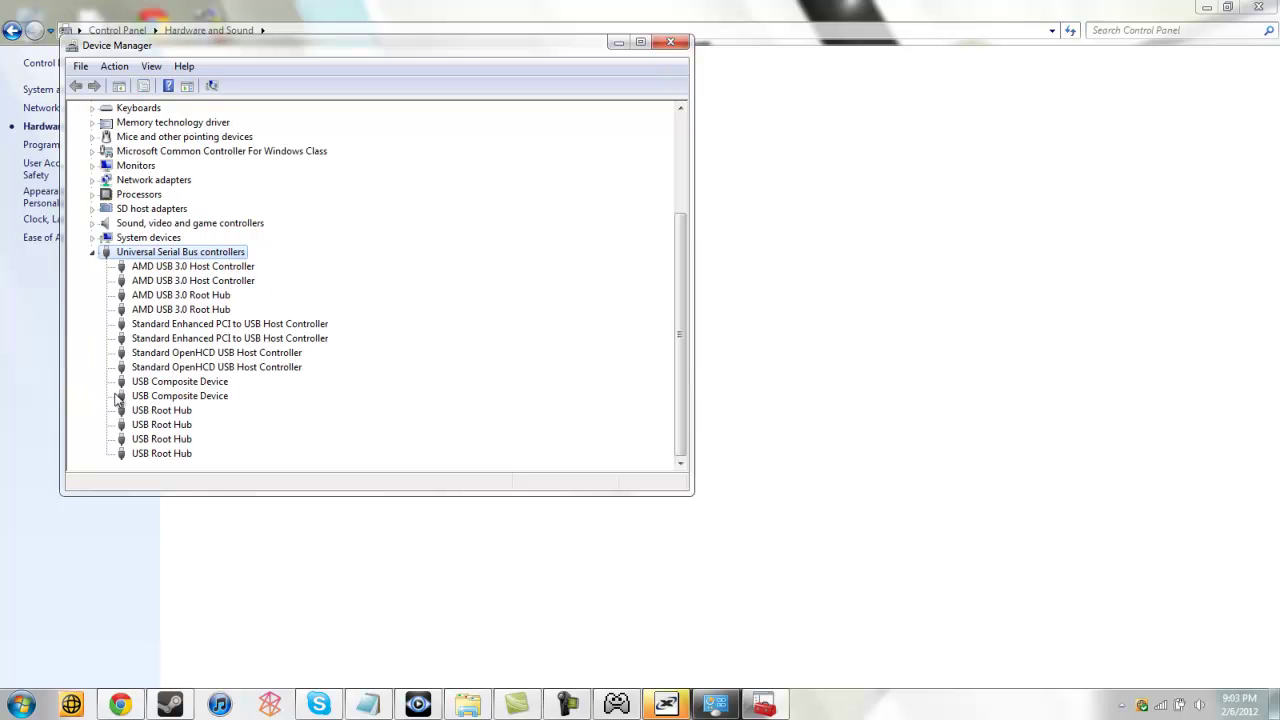
{"action": "left_click", "coordinate": [670, 42]}
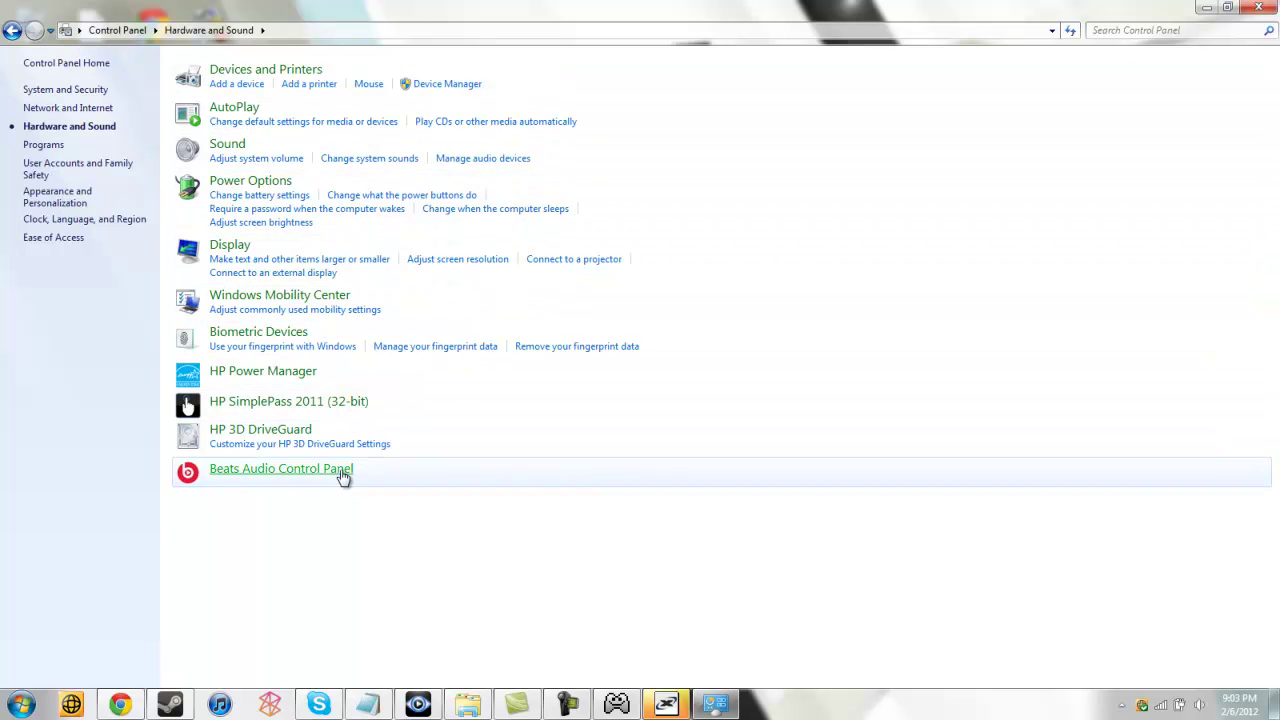
Close Control Panel, nudge the Xpadder window slightly up and right, and bring back the screen recorder.
{"action": "left_click", "coordinate": [12, 31]}
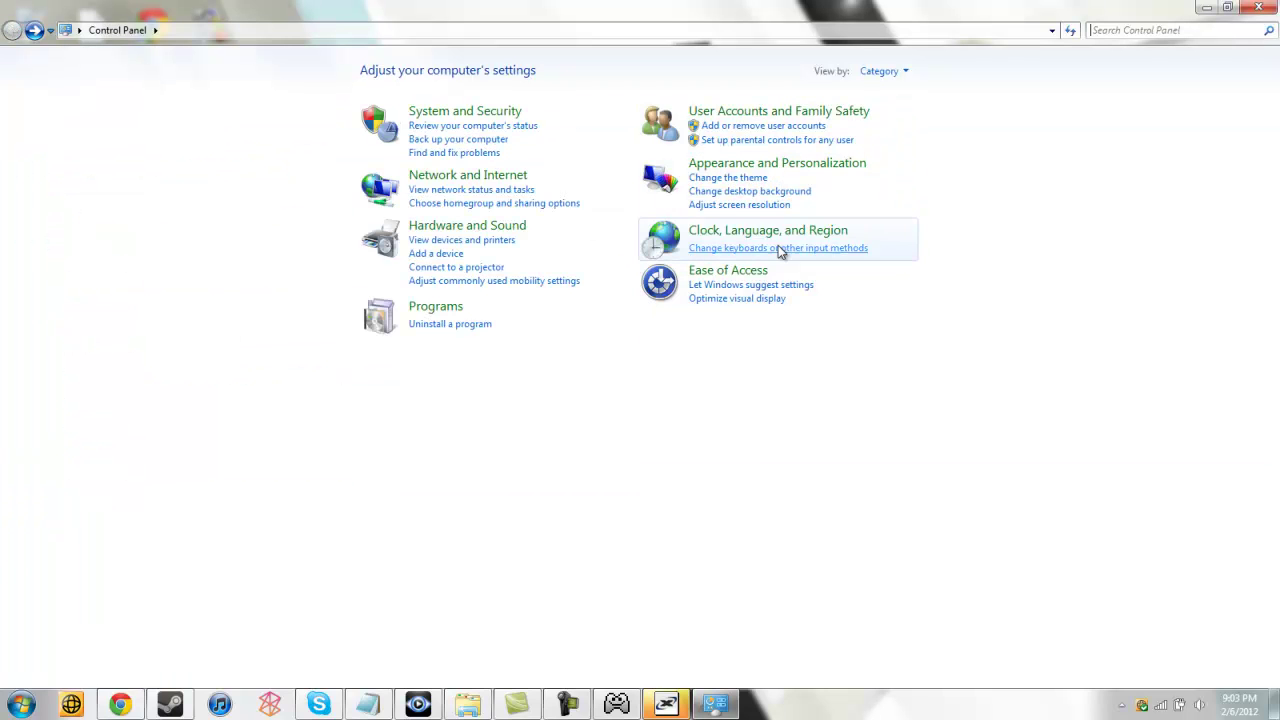
{"action": "left_click", "coordinate": [1266, 7]}
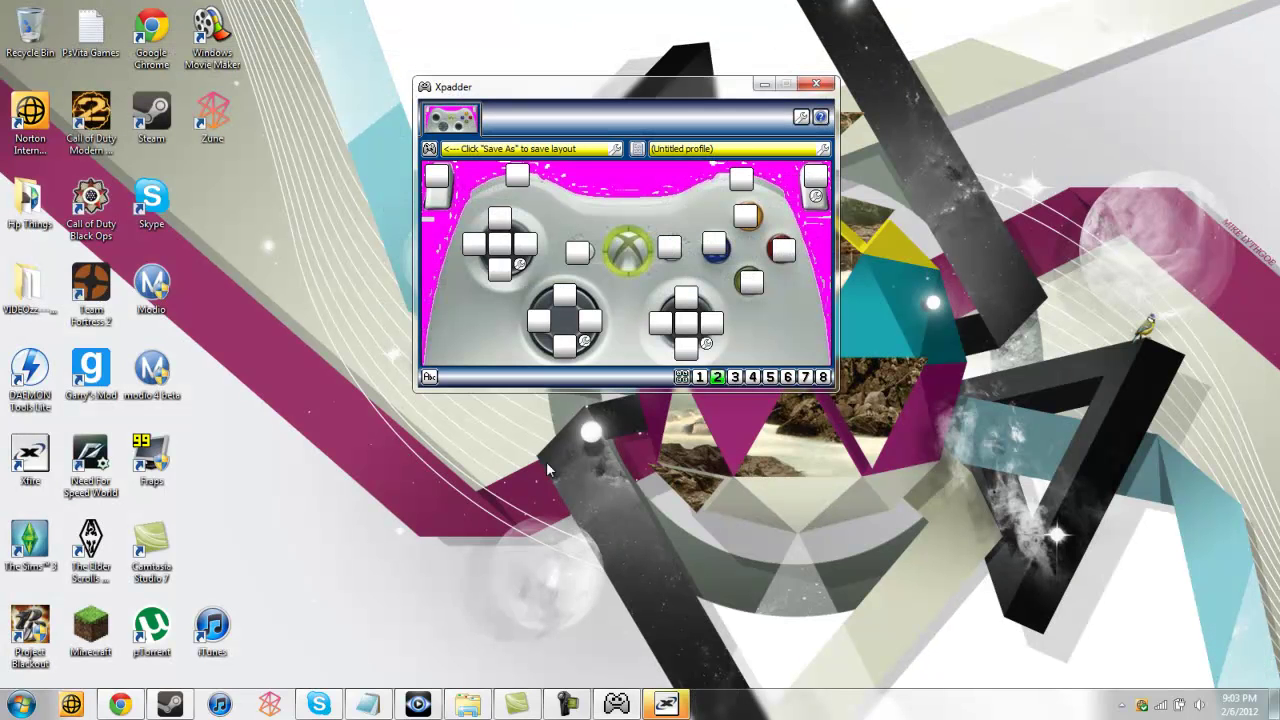
{"action": "left_click_drag", "start_coordinate": [703, 90], "coordinate": [725, 67]}
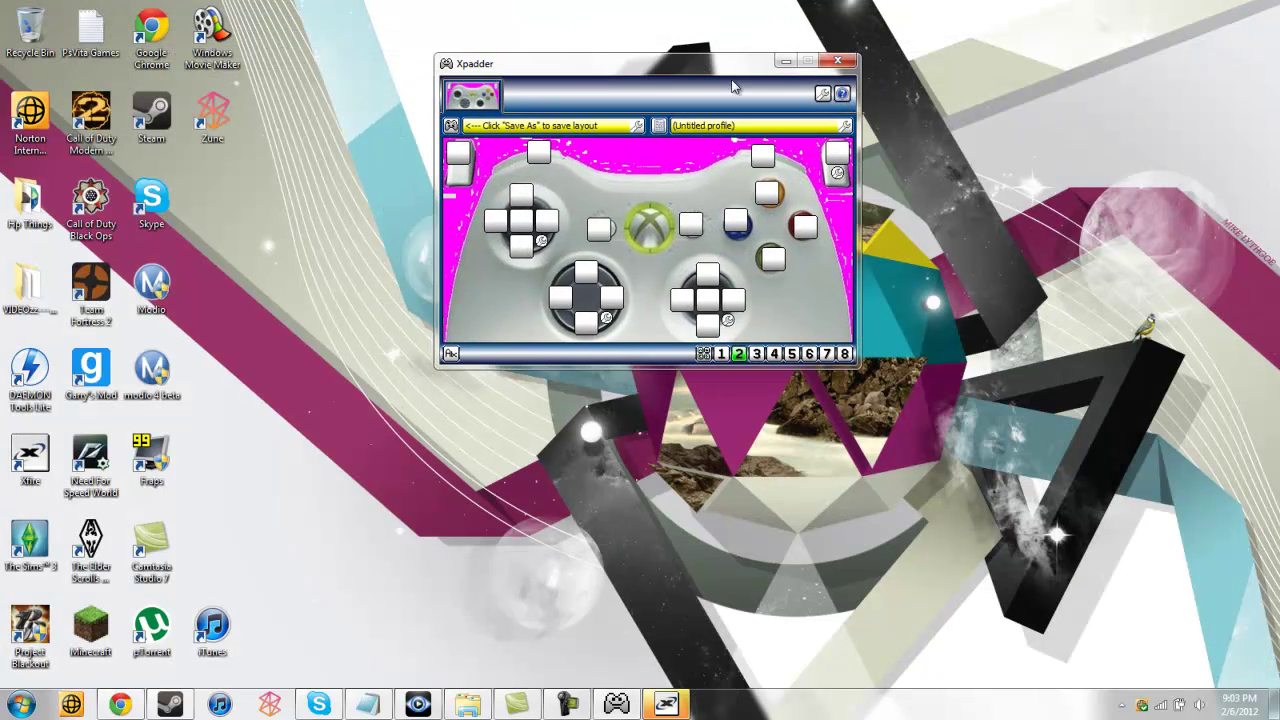
{"action": "left_click", "coordinate": [567, 704]}
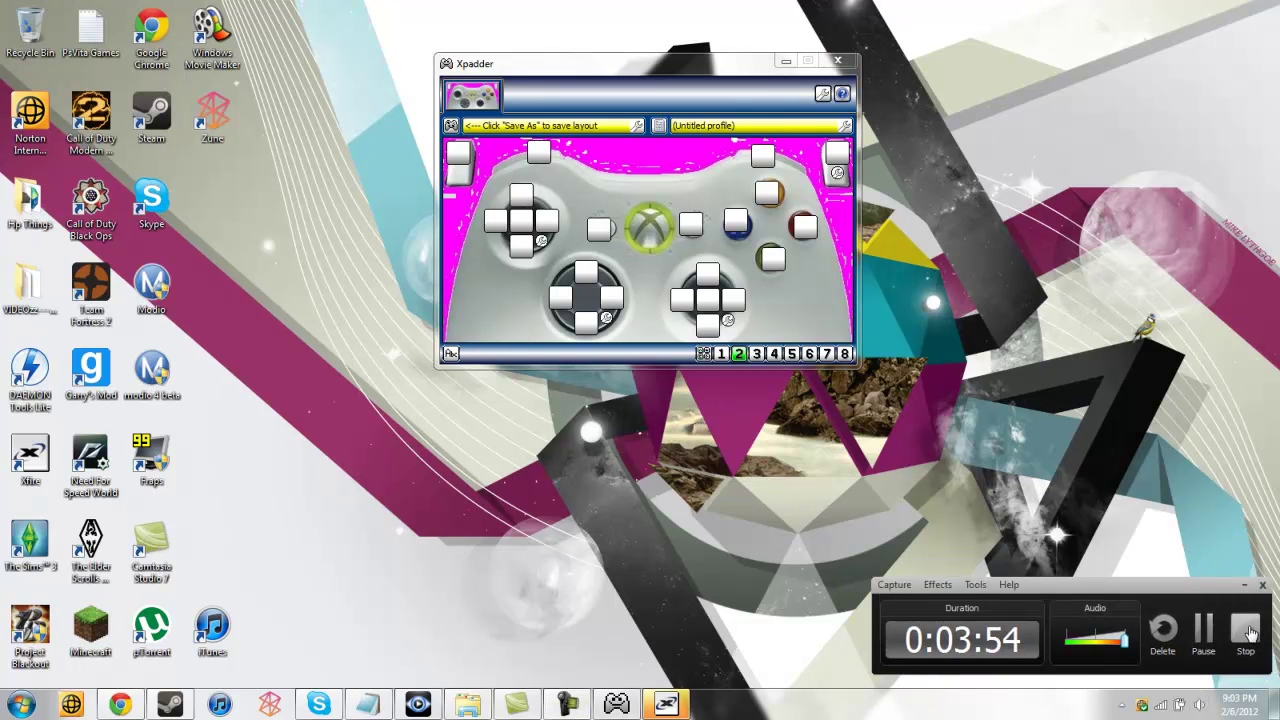